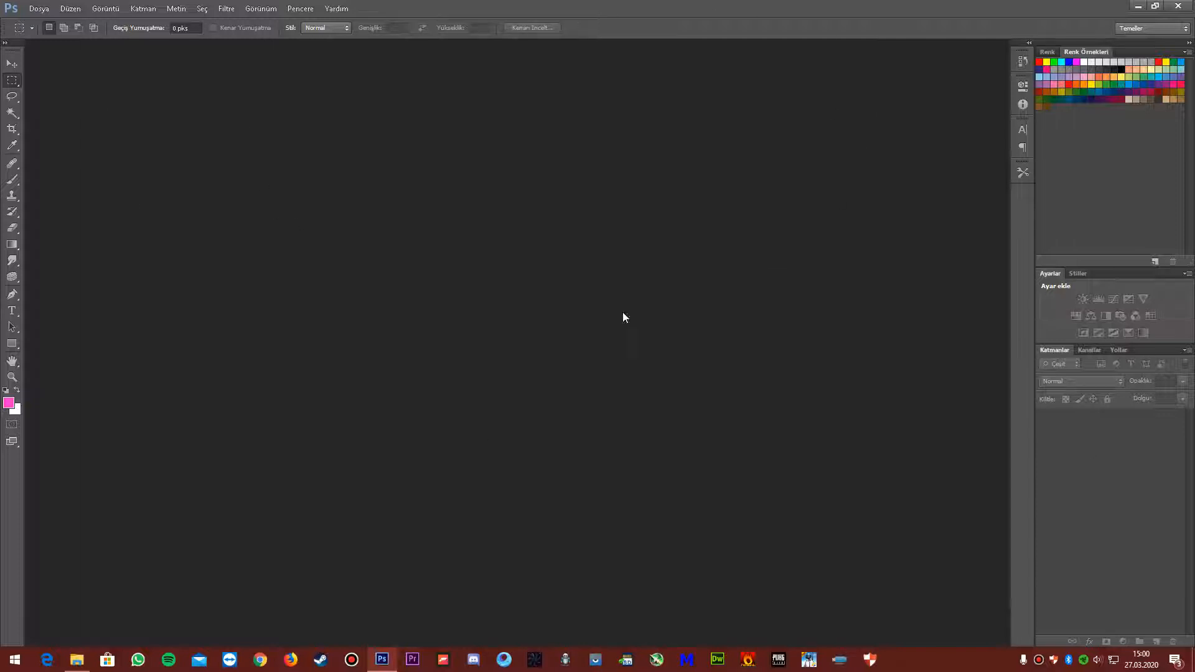
- Create a new document 1920 pixels wide and 1080 pixels high
left_click(39, 9)
left_click(53, 23)
key("Tab")
key("Tab")
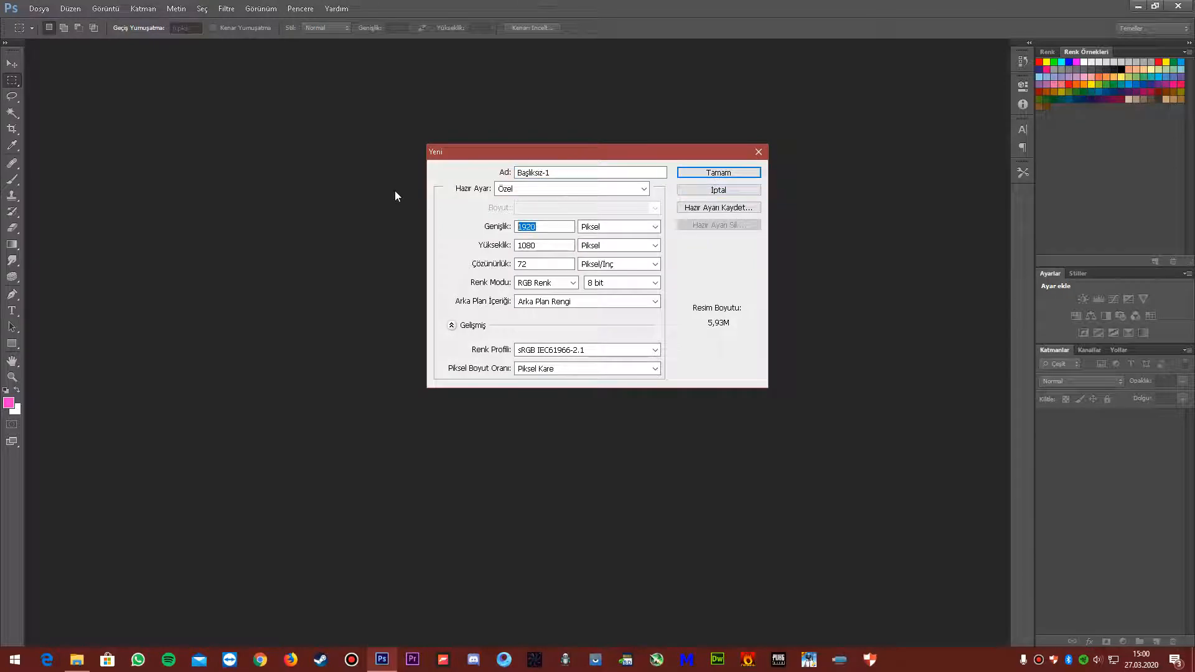
type("1920")
key("Tab")
type("10820")
key("BackSpace")
key("BackSpace")
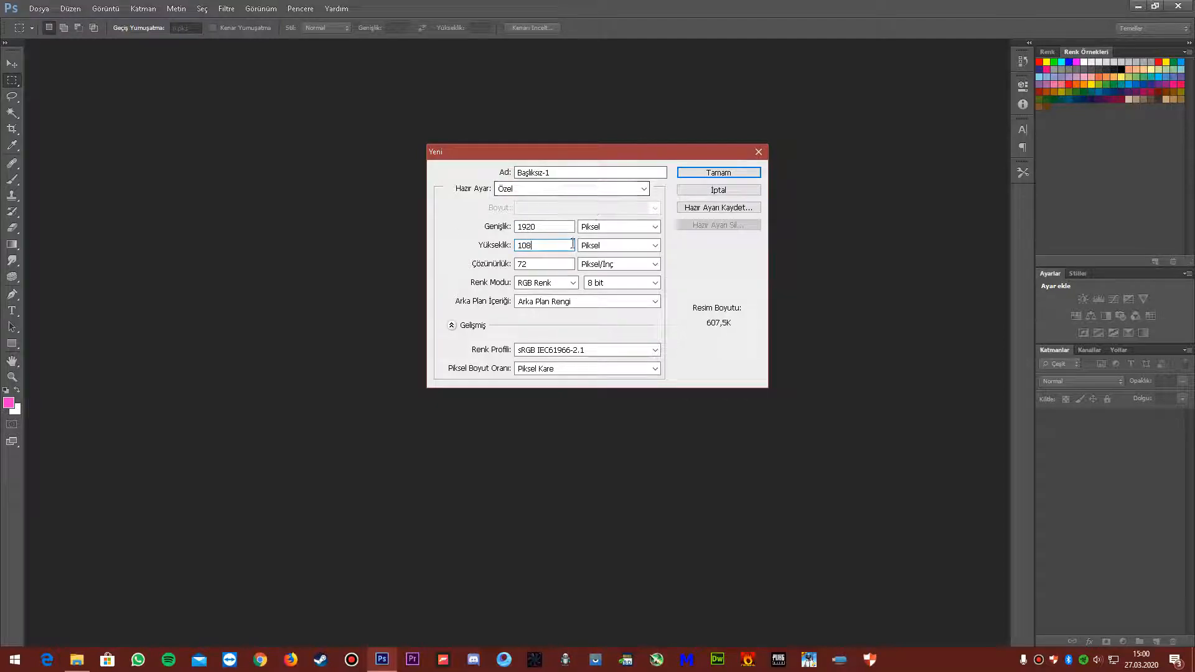
type("0")
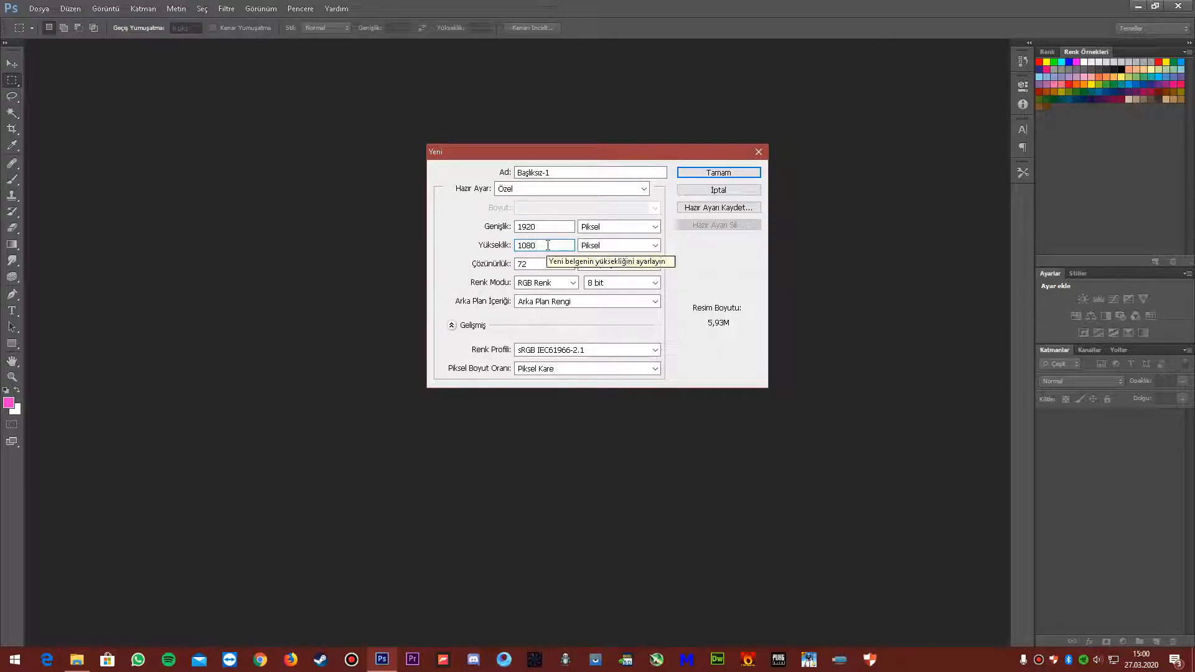
left_click(726, 173)
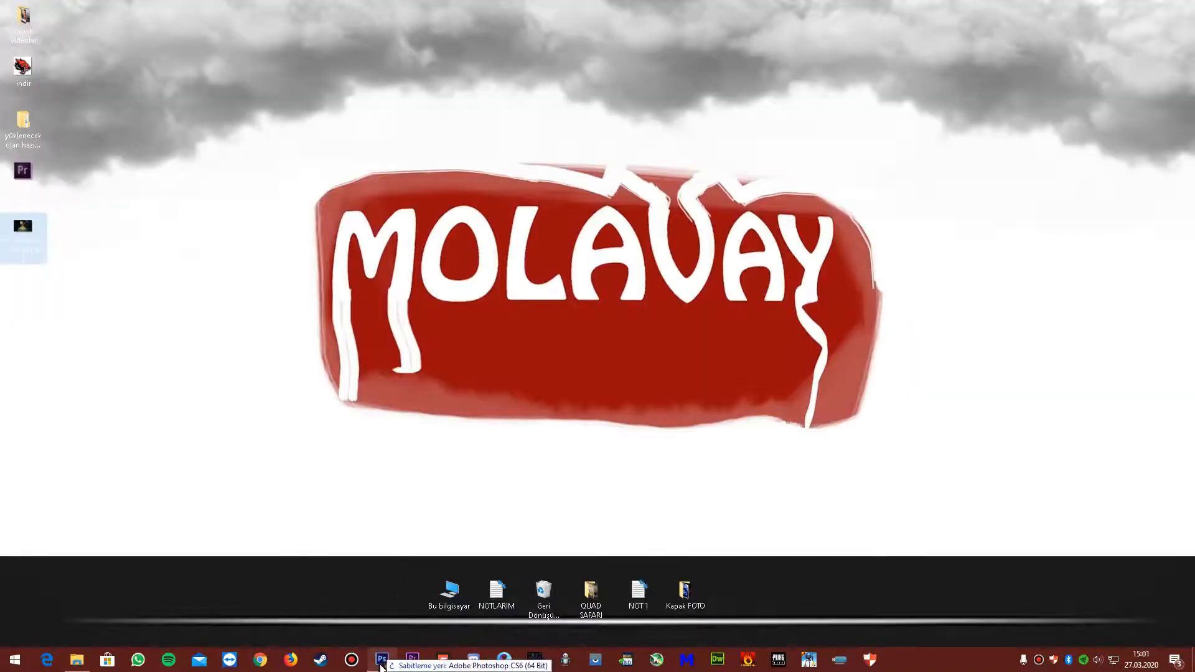
- Place the hd-widescreen-wallpaper-2 image from the desktop into the document and pick the Move tool
left_click_drag(381, 666, 429, 375)
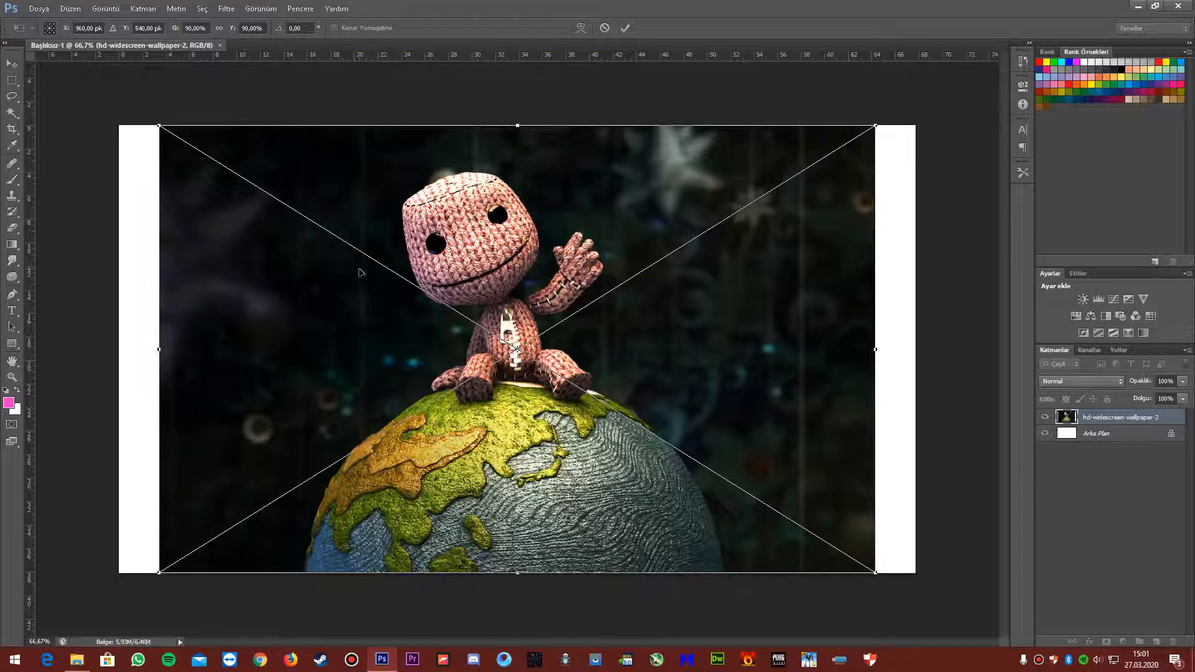
key("Return")
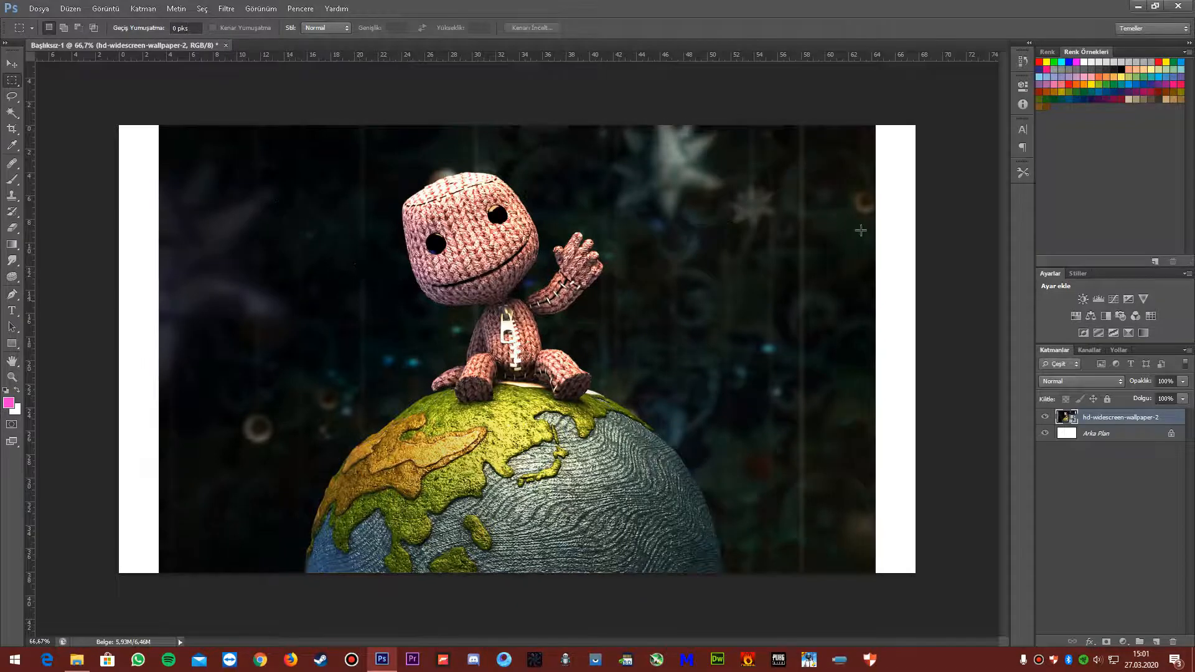
left_click(13, 63)
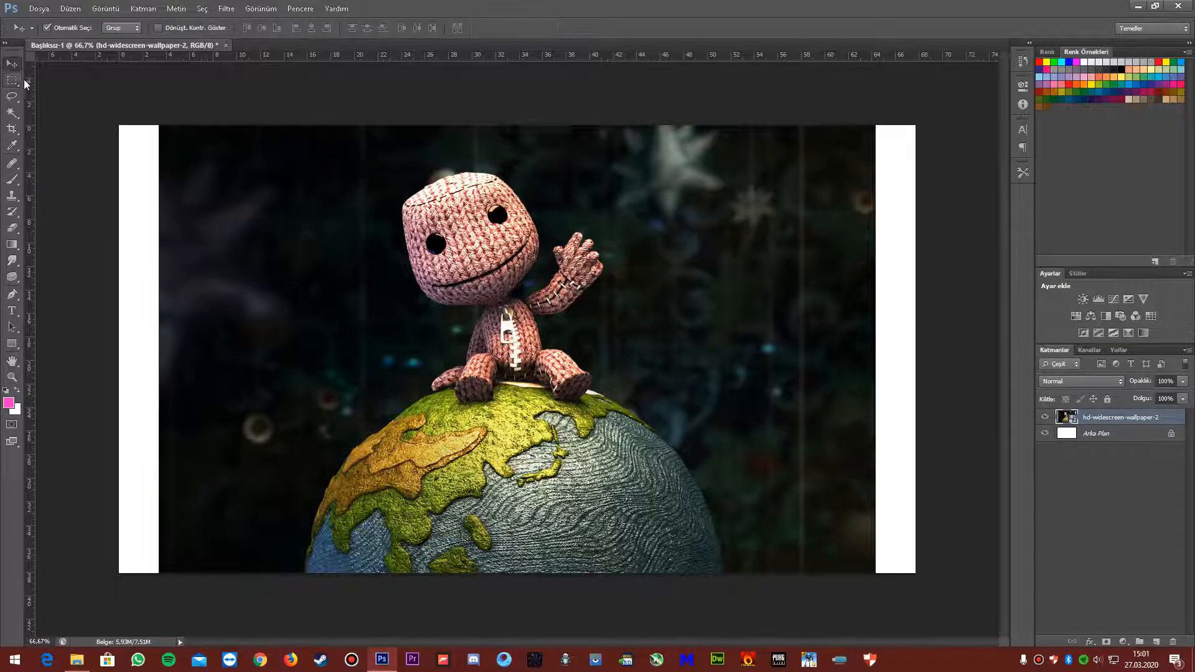
- Toggle the wallpaper layer's visibility, leave it hidden, and select the background layer
left_click(1107, 434)
left_click(1114, 420)
left_click(1045, 417)
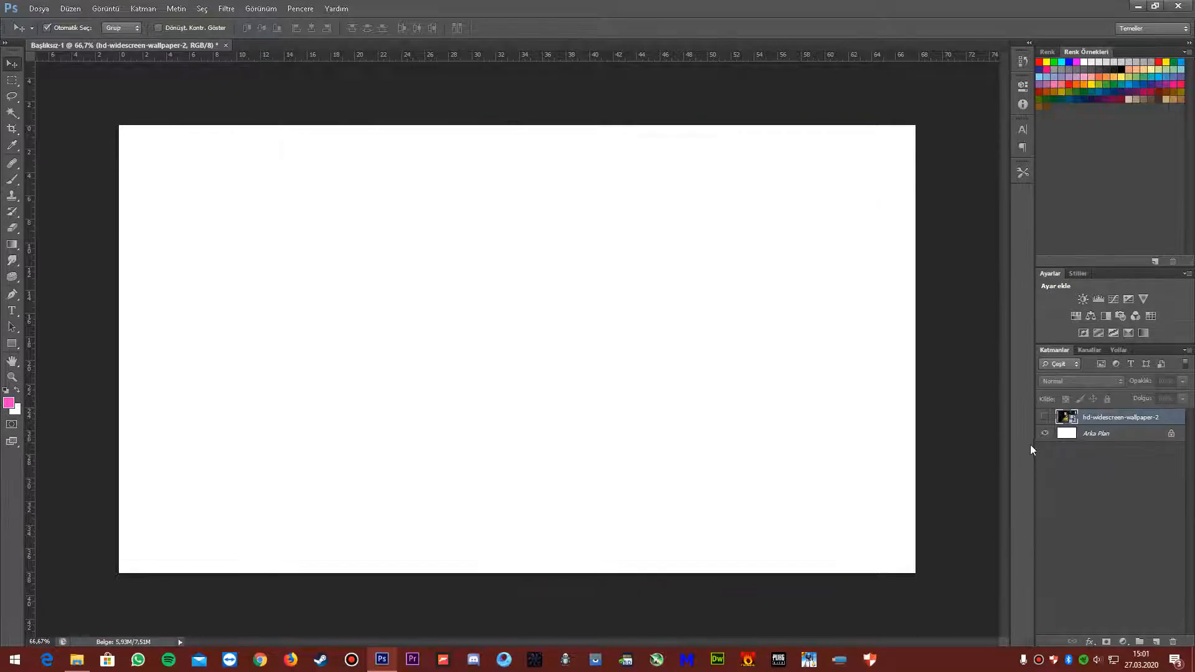
left_click(1045, 417)
left_click(1045, 417)
left_click(1045, 417)
left_click(1045, 417)
left_click(1118, 435)
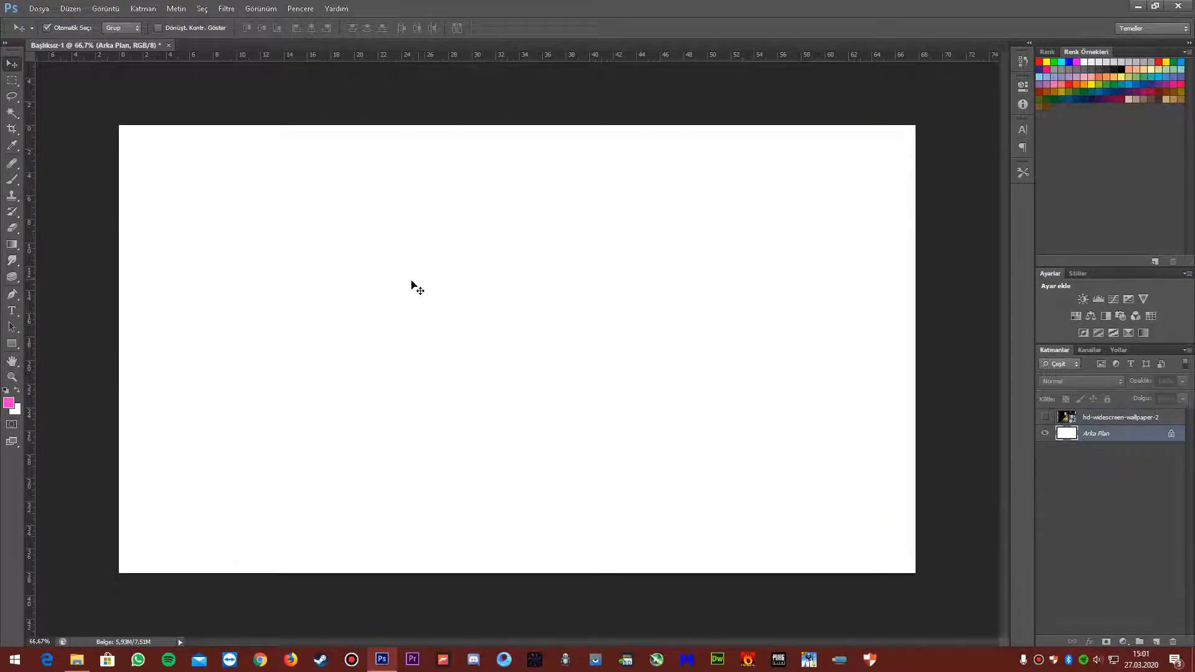
- Set the foreground colour to black
left_click(10, 403)
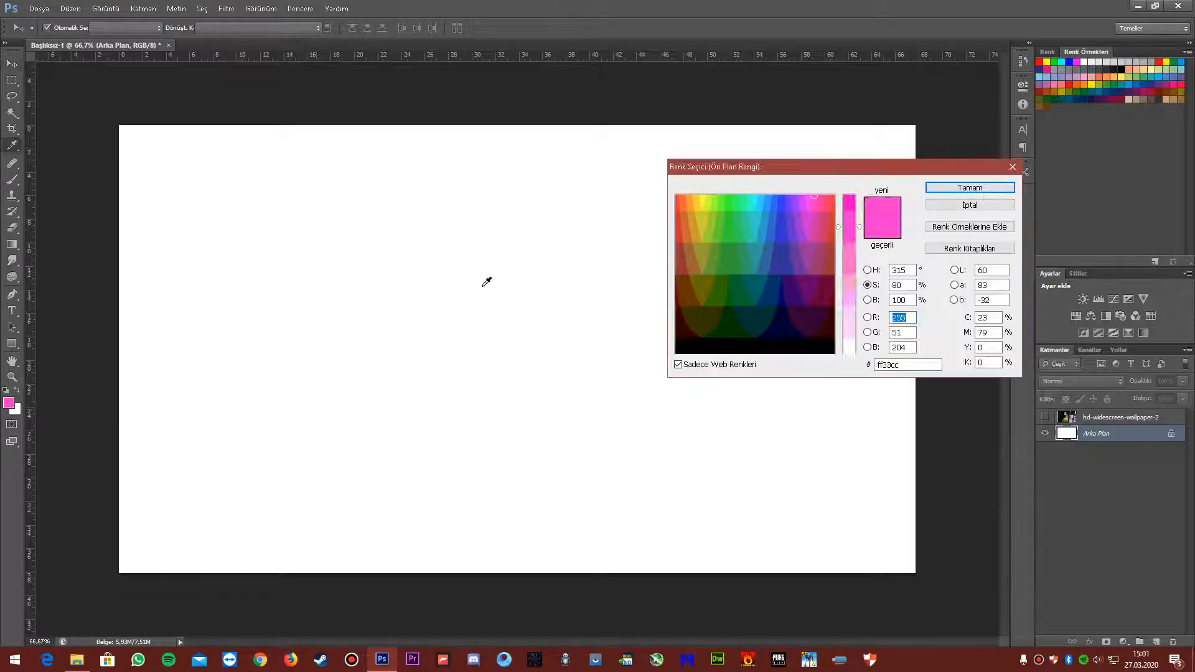
left_click(779, 353)
left_click_drag(834, 321, 776, 348)
left_click(970, 188)
key("v")
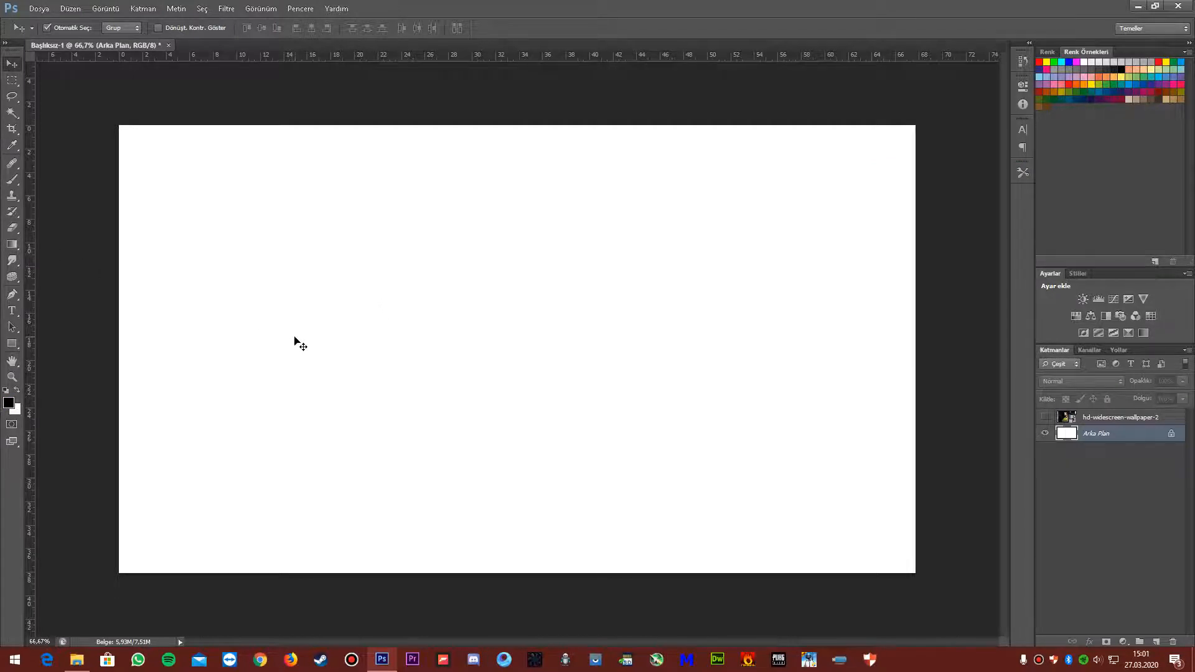
- Fill the background layer with black using the Paint Bucket, and show the wallpaper layer again
key("g")
right_click(20, 250)
left_click(46, 256)
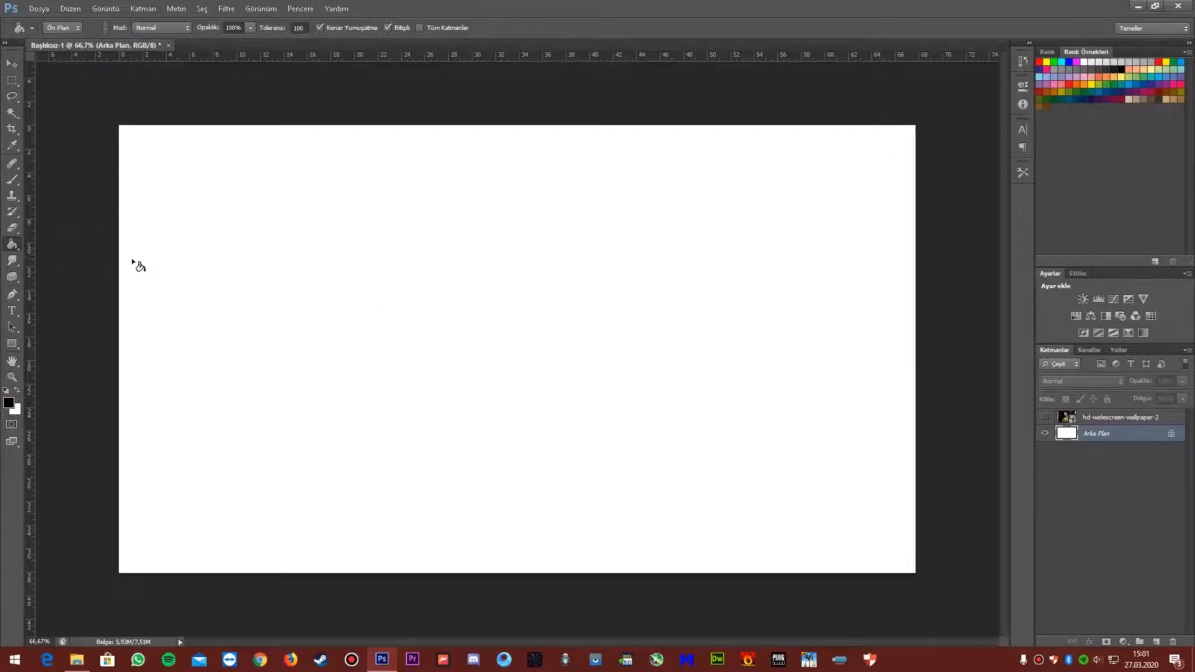
right_click(12, 244)
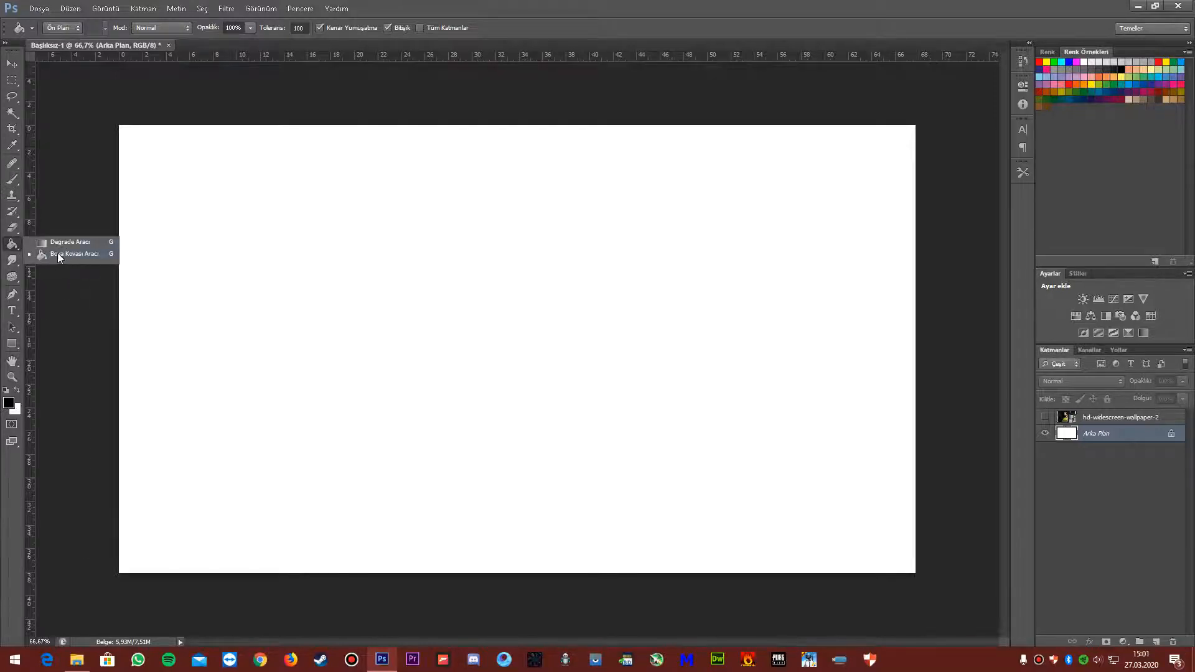
left_click(60, 255)
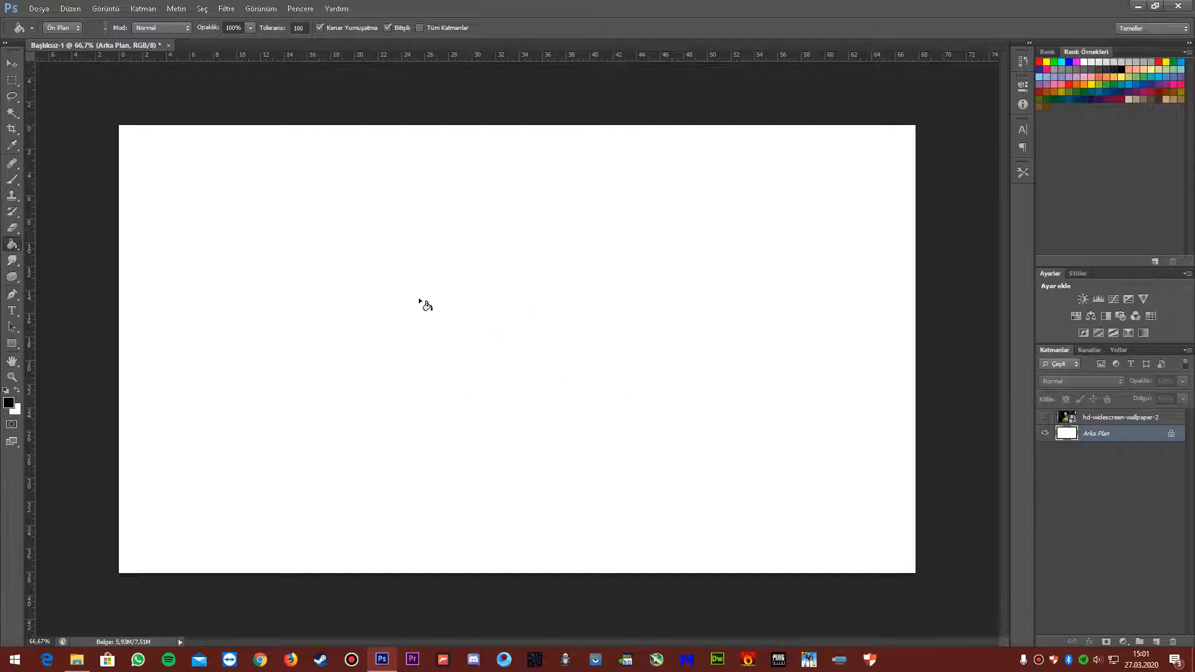
left_click(548, 329)
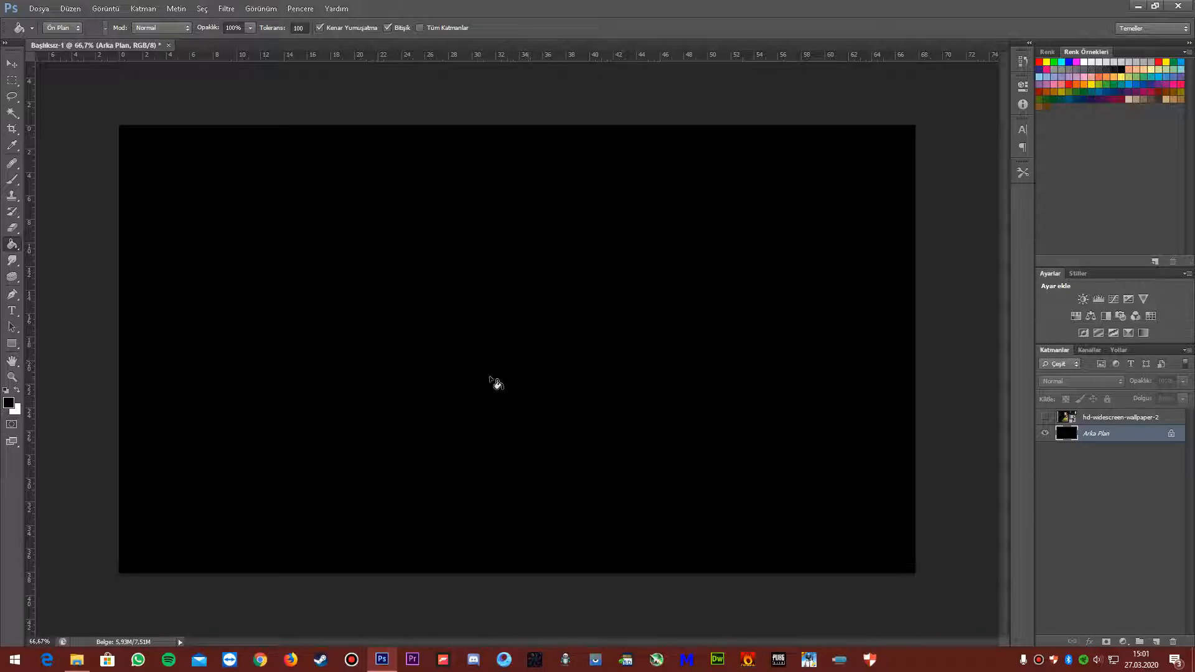
left_click(1045, 417)
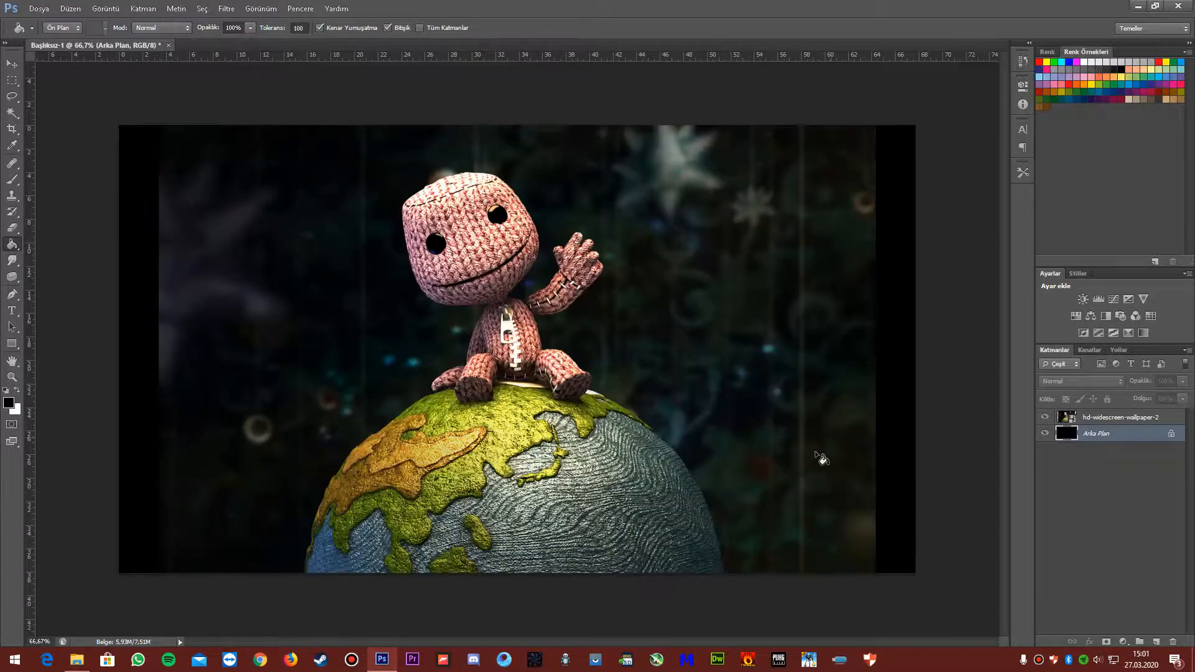
- Try enlarging the wallpaper layer past the canvas edges with Free Transform, and undo the resize
left_click(11, 64)
left_click(577, 347)
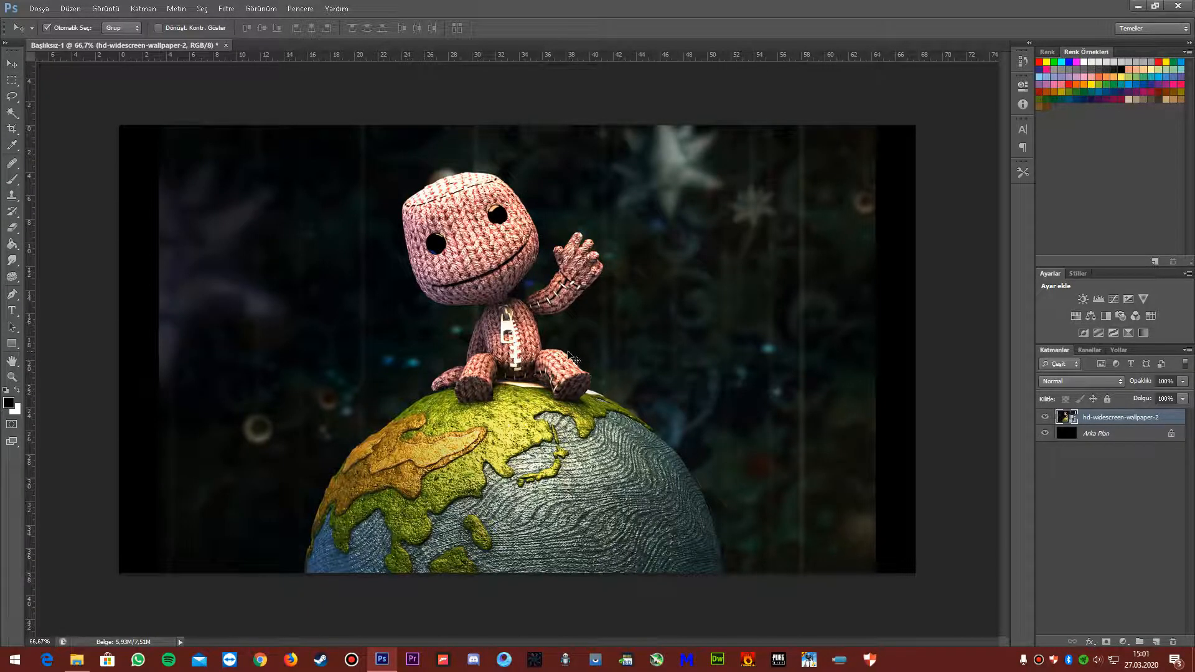
key("ctrl+t")
left_click_drag(160, 124, 120, 101)
left_click_drag(900, 592, 924, 592)
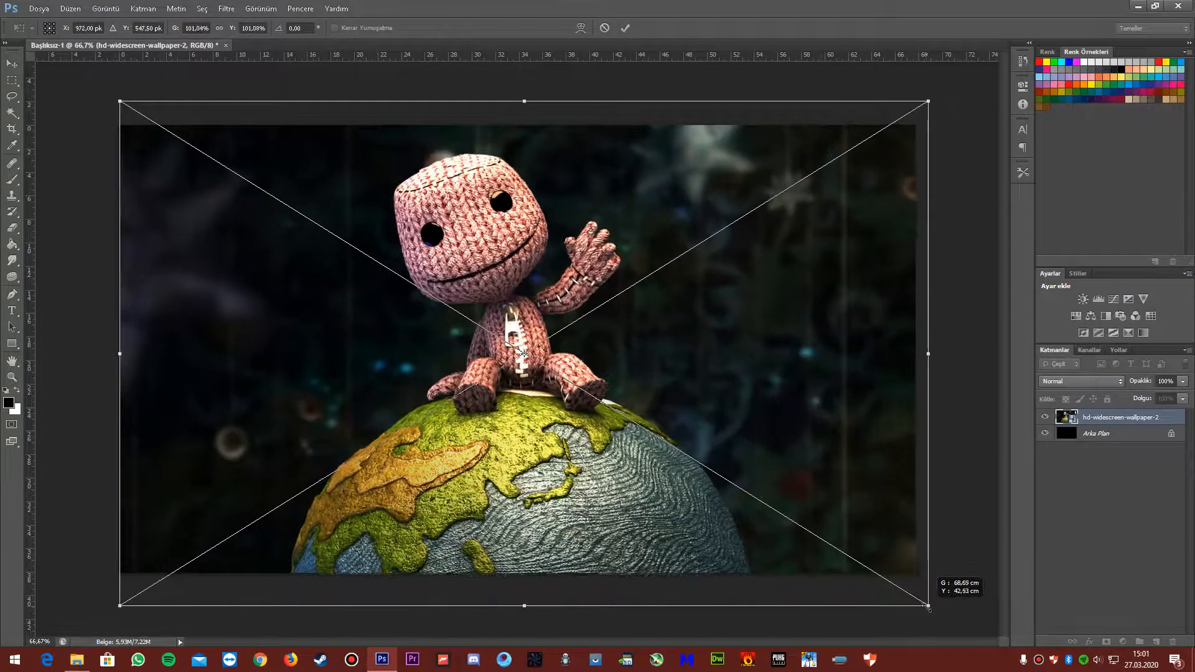
key("Return")
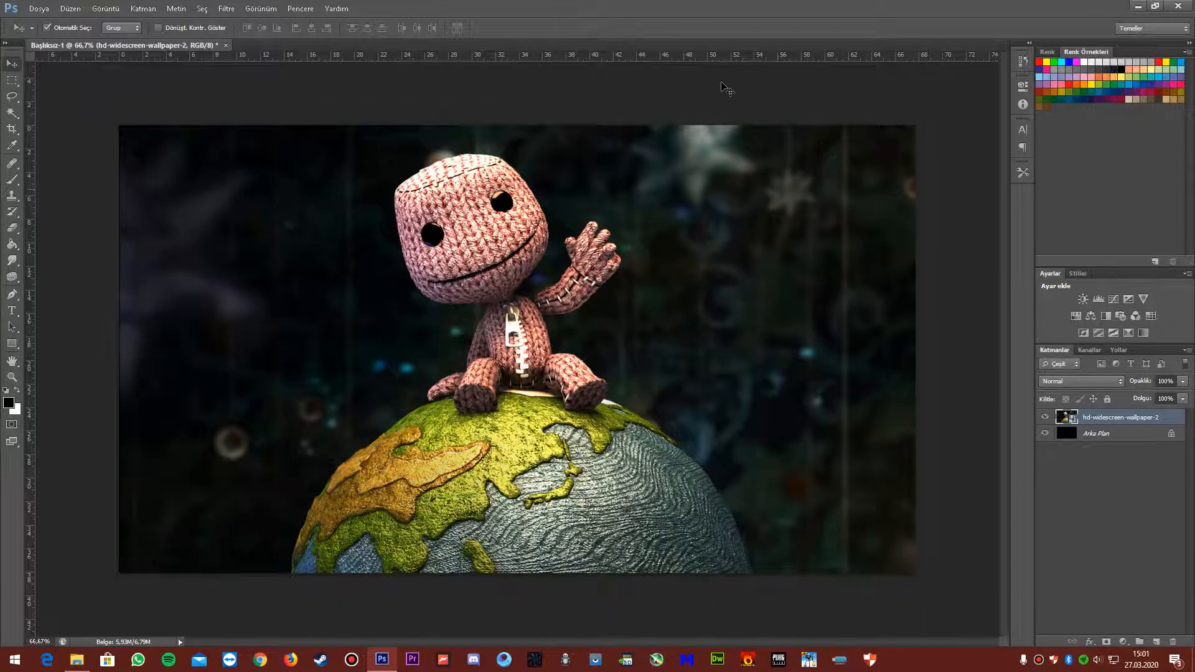
key("ctrl+z")
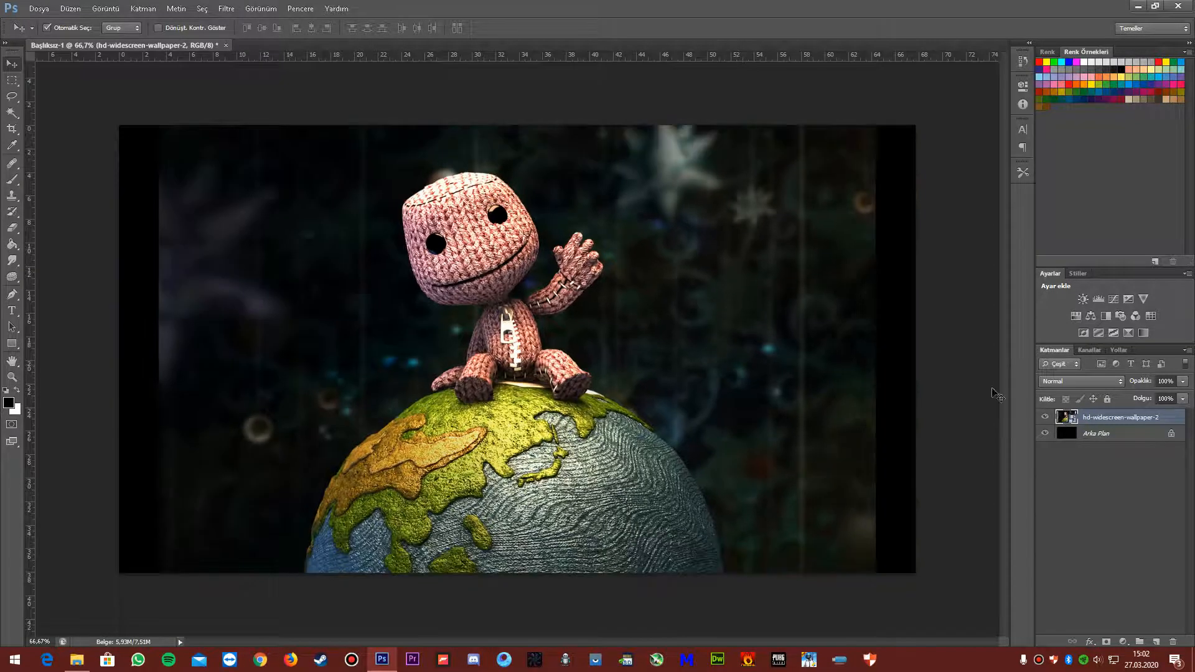
- Hide the wallpaper layer and fill the background layer with bright red using the Paint Bucket
left_click(1097, 435)
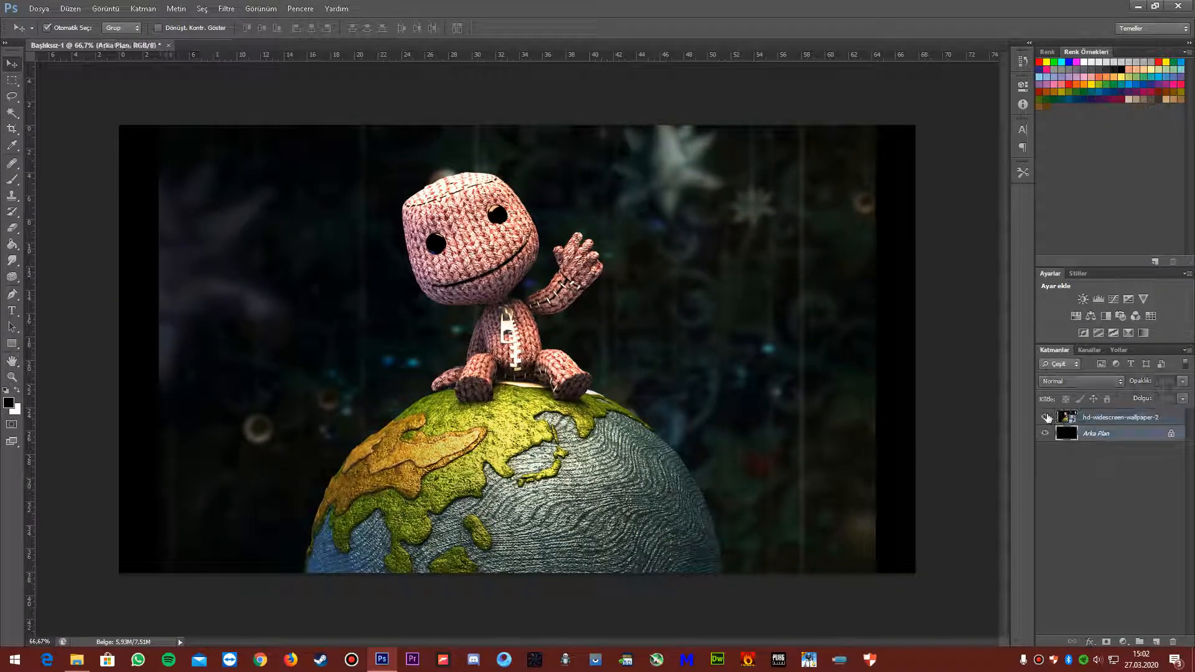
left_click(1045, 417)
left_click(9, 403)
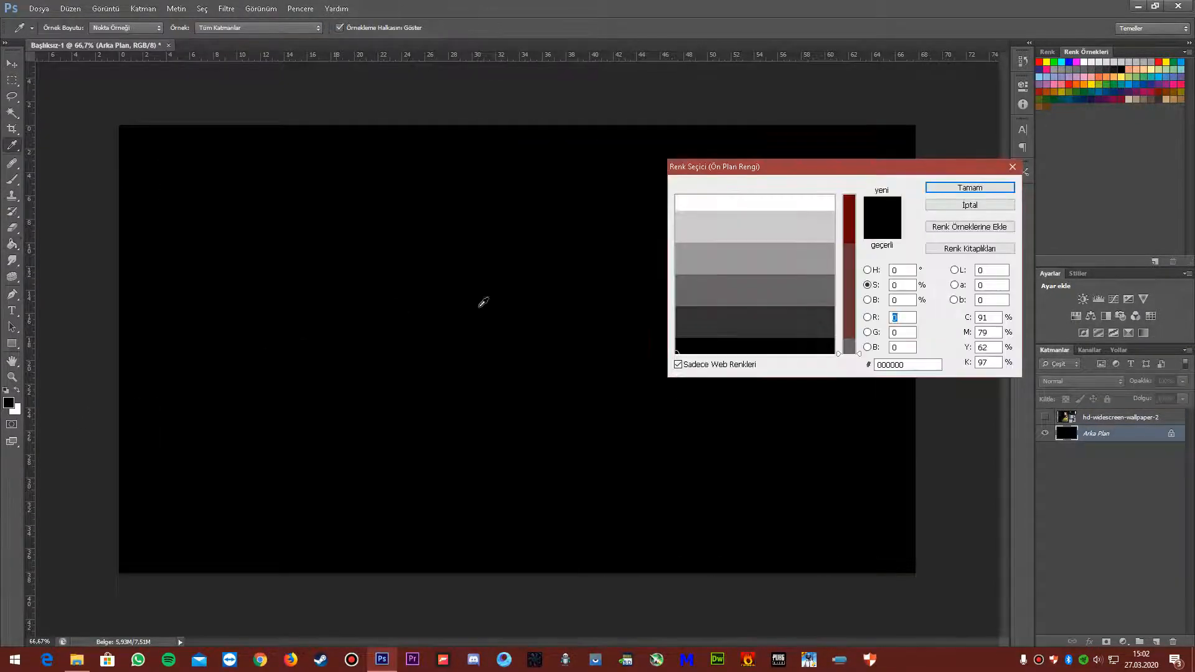
left_click(867, 270)
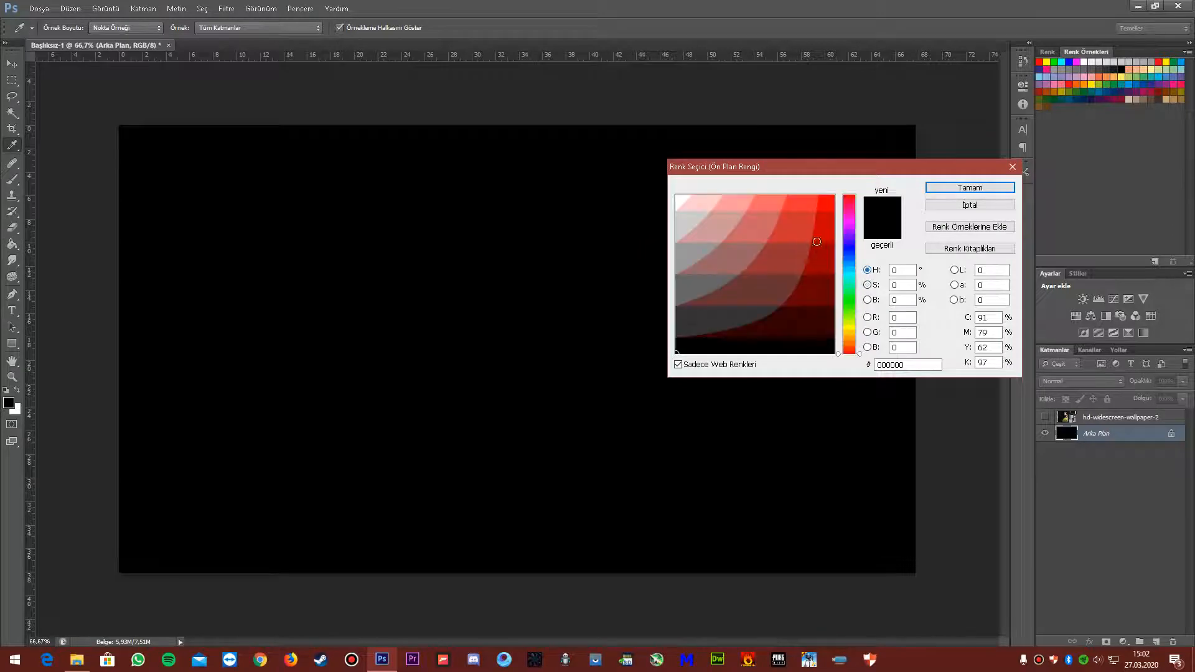
left_click(812, 238)
key("Return")
left_click(591, 286)
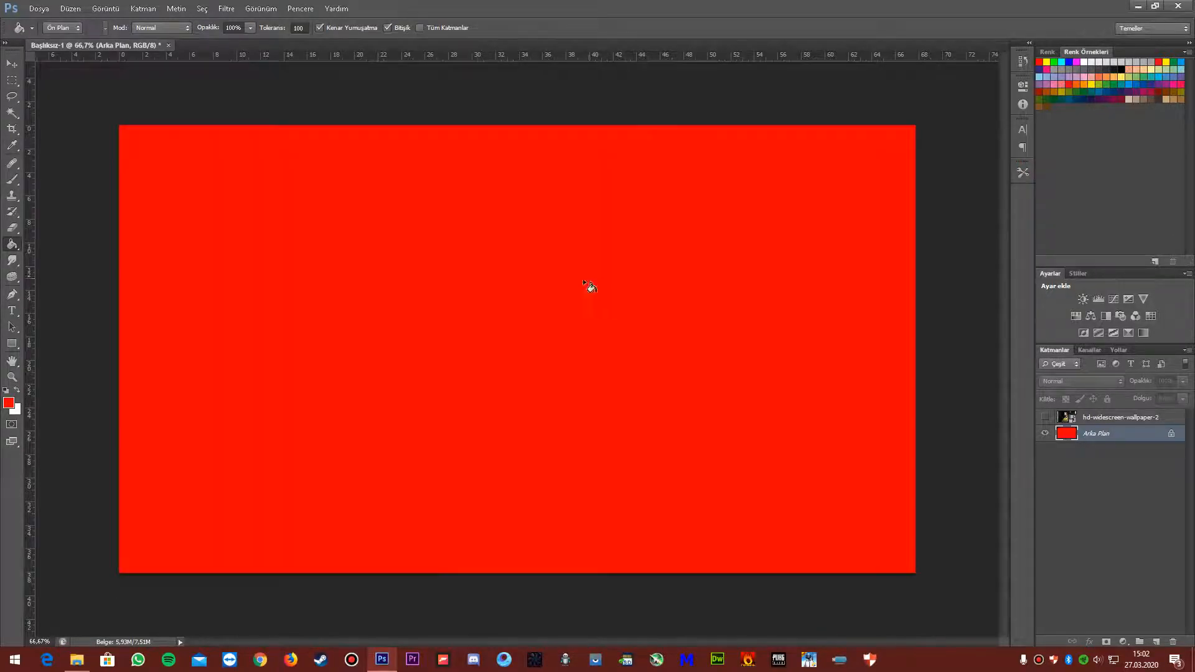
- Show the wallpaper layer again and select it with the Move tool
left_click(1048, 418)
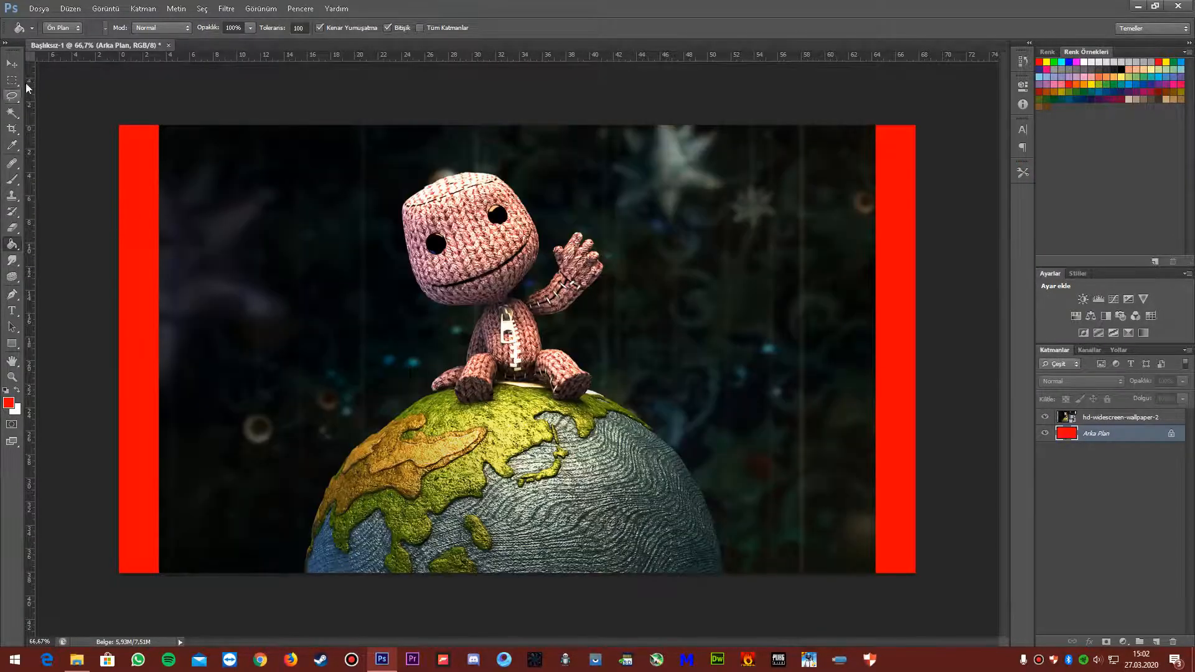
left_click(12, 63)
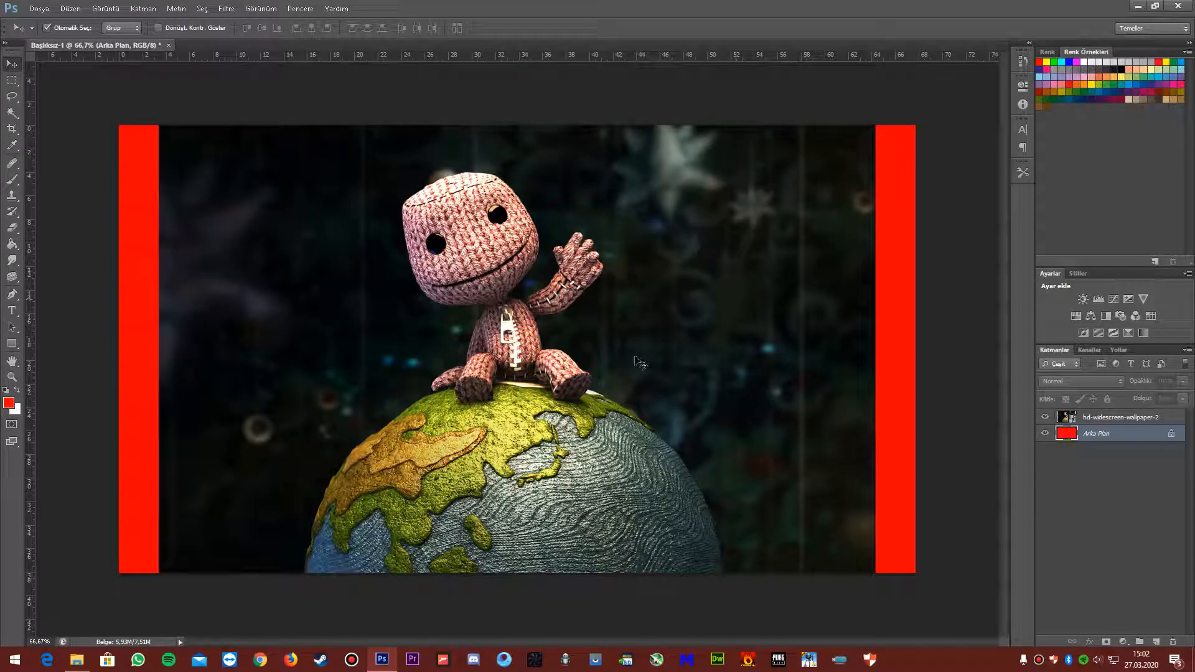
left_click(468, 341)
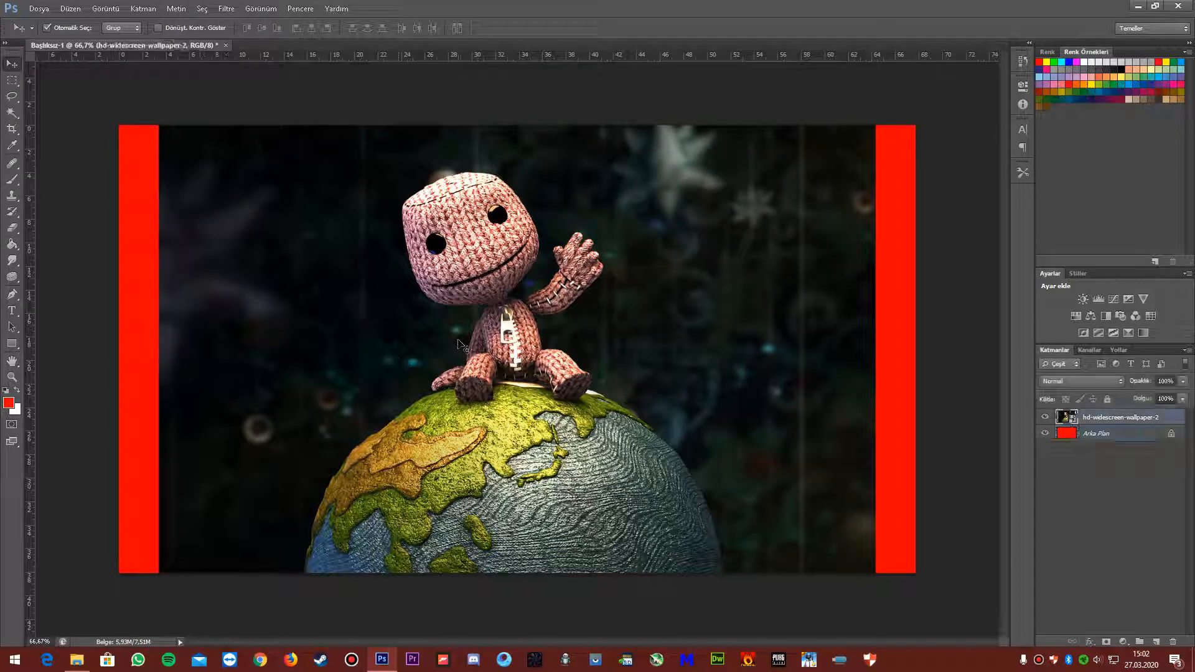
key("t")
key("ctrl+t")
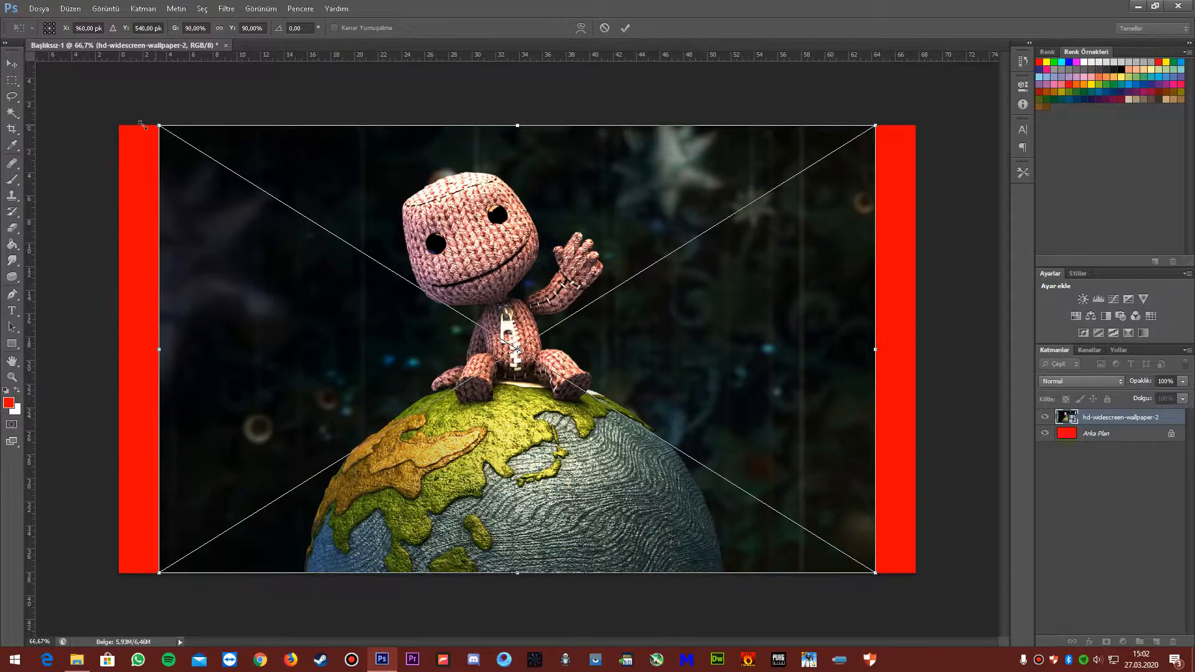
left_click_drag(142, 125, 100, 99)
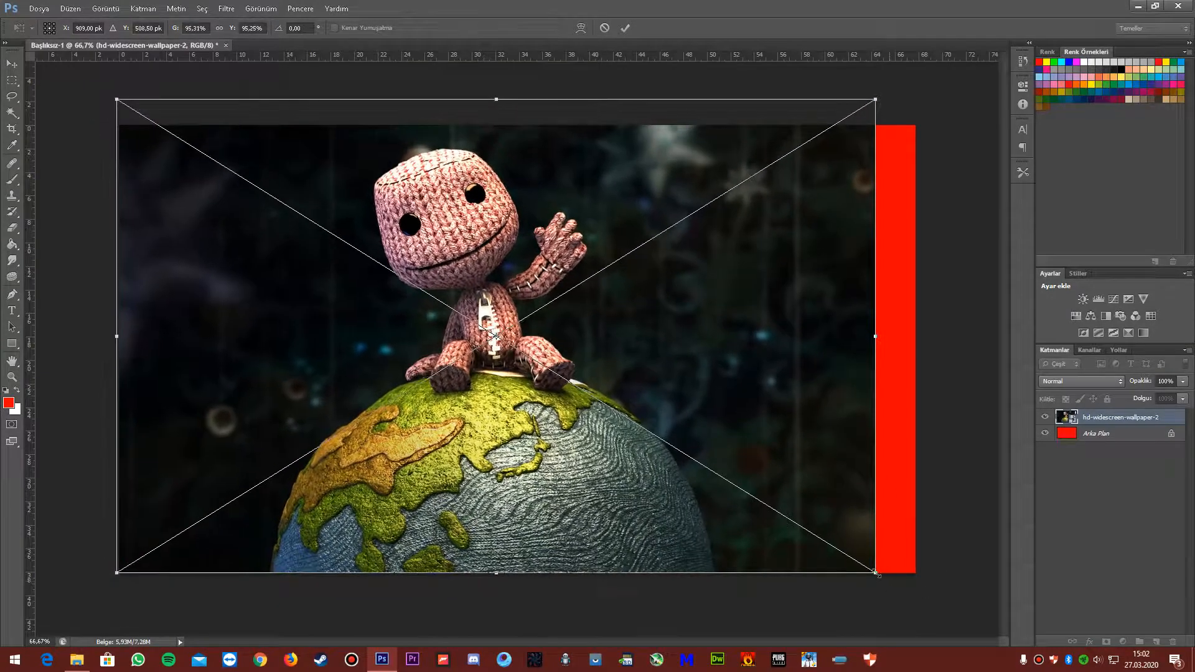
left_click_drag(878, 573, 947, 578)
key("Escape")
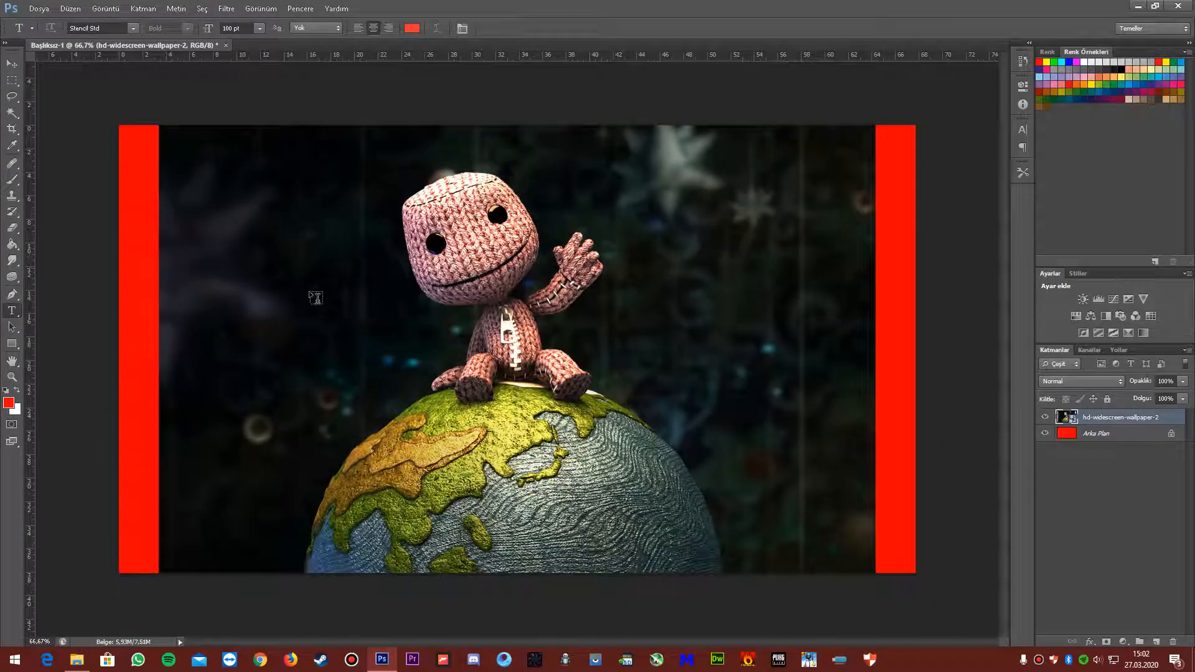
left_click(12, 63)
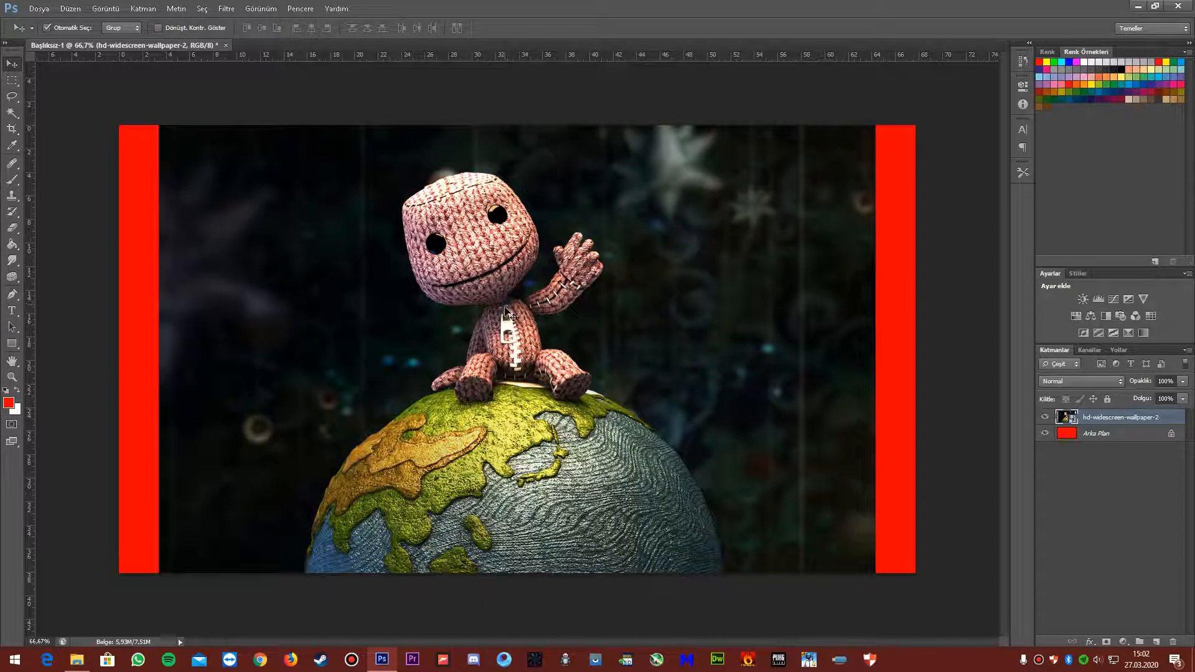
- Stretch the wallpaper layer freely with Free Transform until it covers the whole canvas, and apply the transformation
key("ctrl+t")
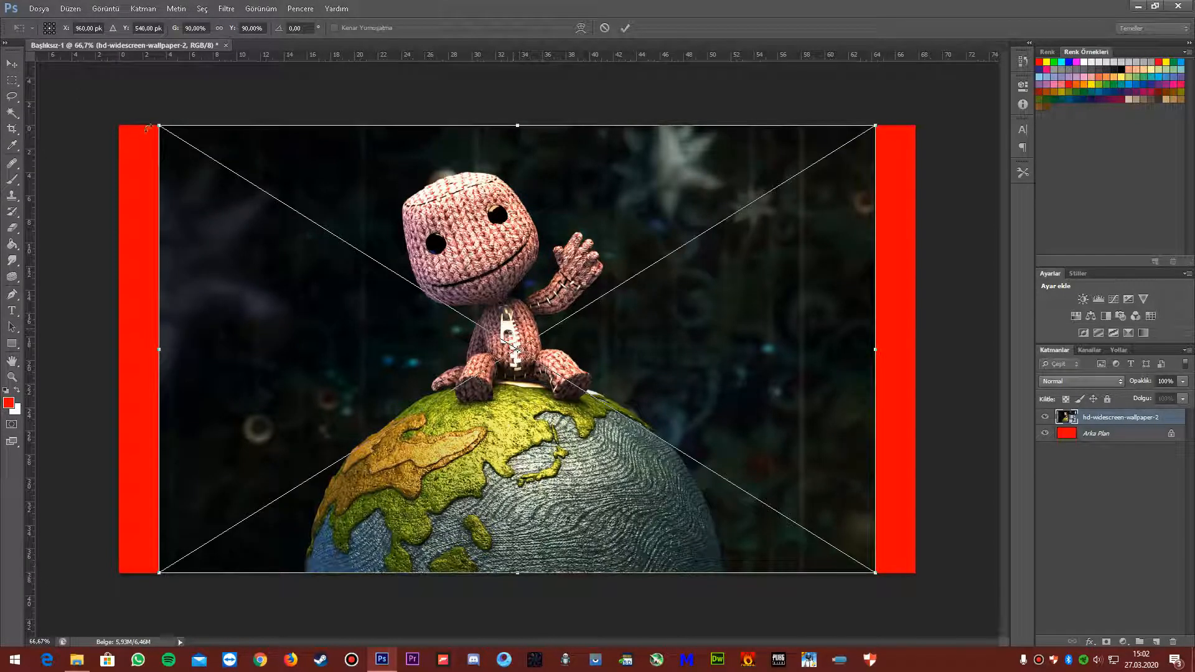
left_click_drag(157, 126, 100, 65)
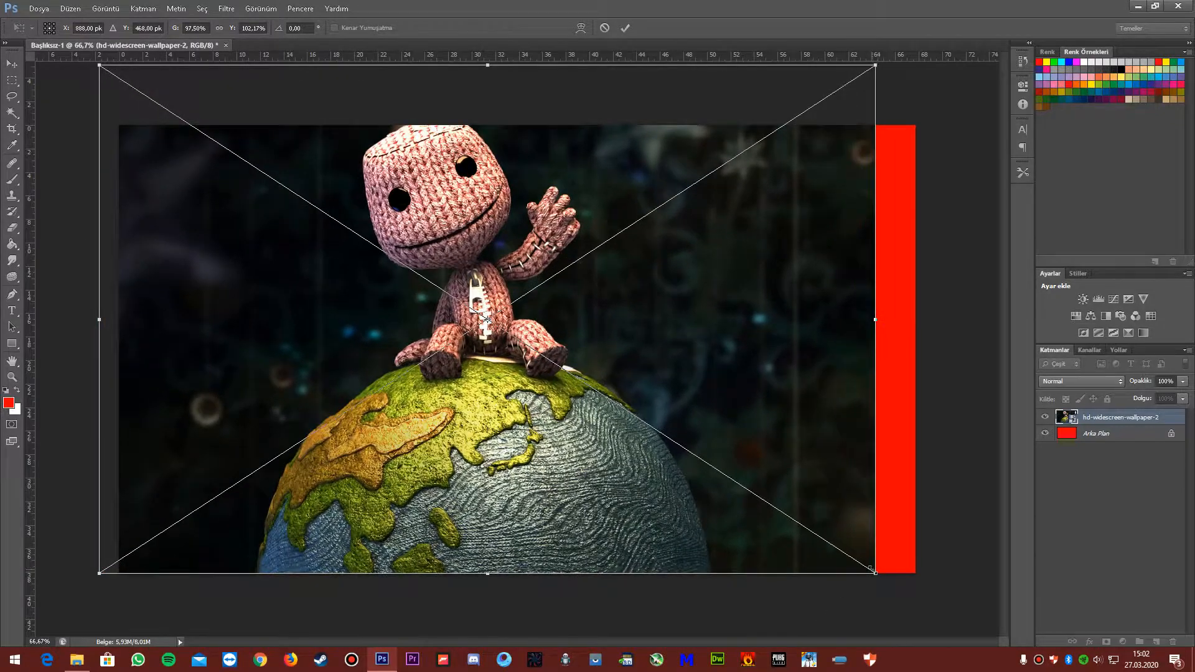
left_click_drag(873, 571, 425, 203)
left_click_drag(372, 134, 391, 188)
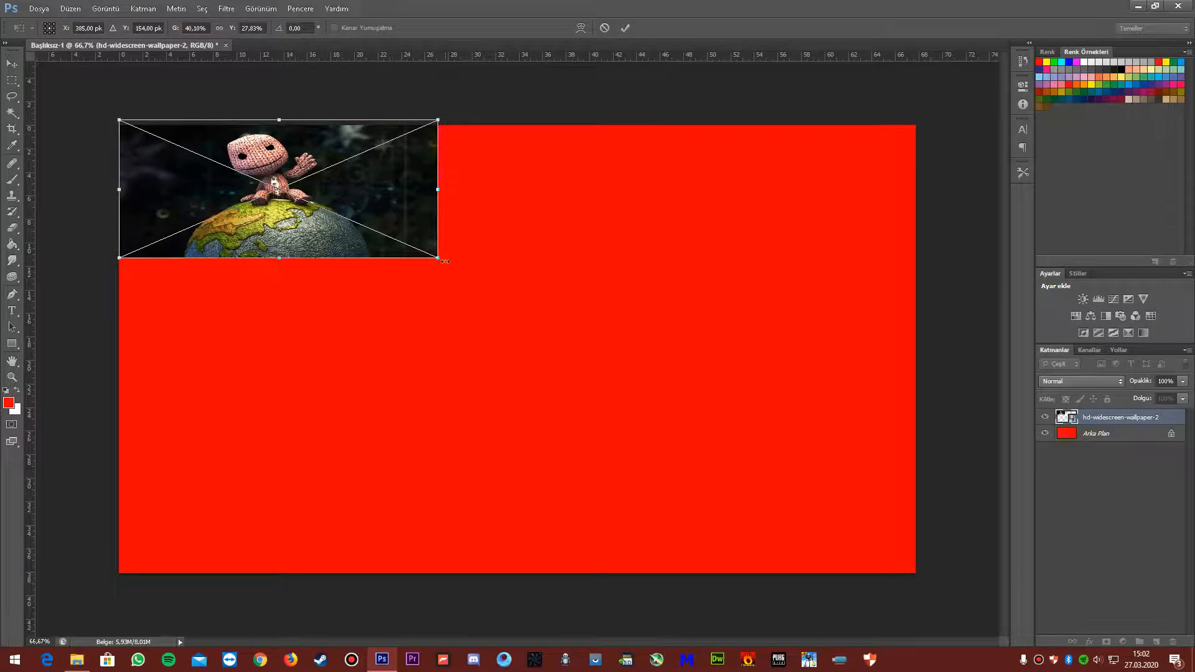
left_click_drag(445, 261, 387, 590)
left_click_drag(441, 356, 949, 356)
key("Return")
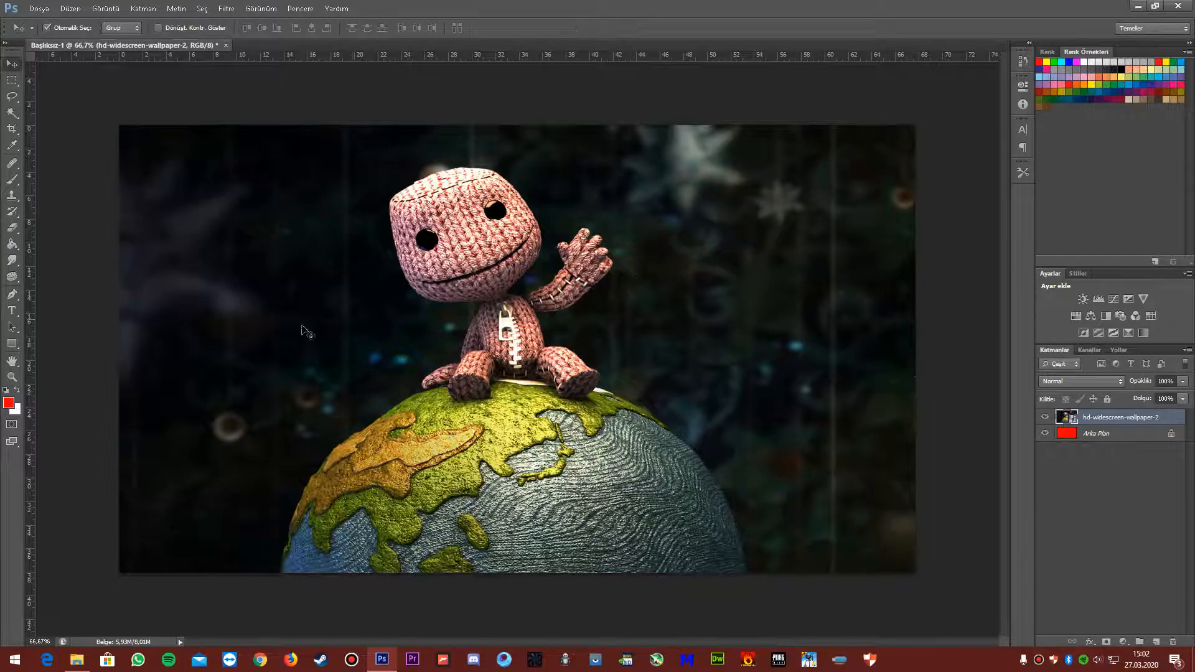
- Add a text layer reading "MERHABA DÜNYA" over the dark area to the doll's left using the Type tool
key("t")
left_click(189, 328)
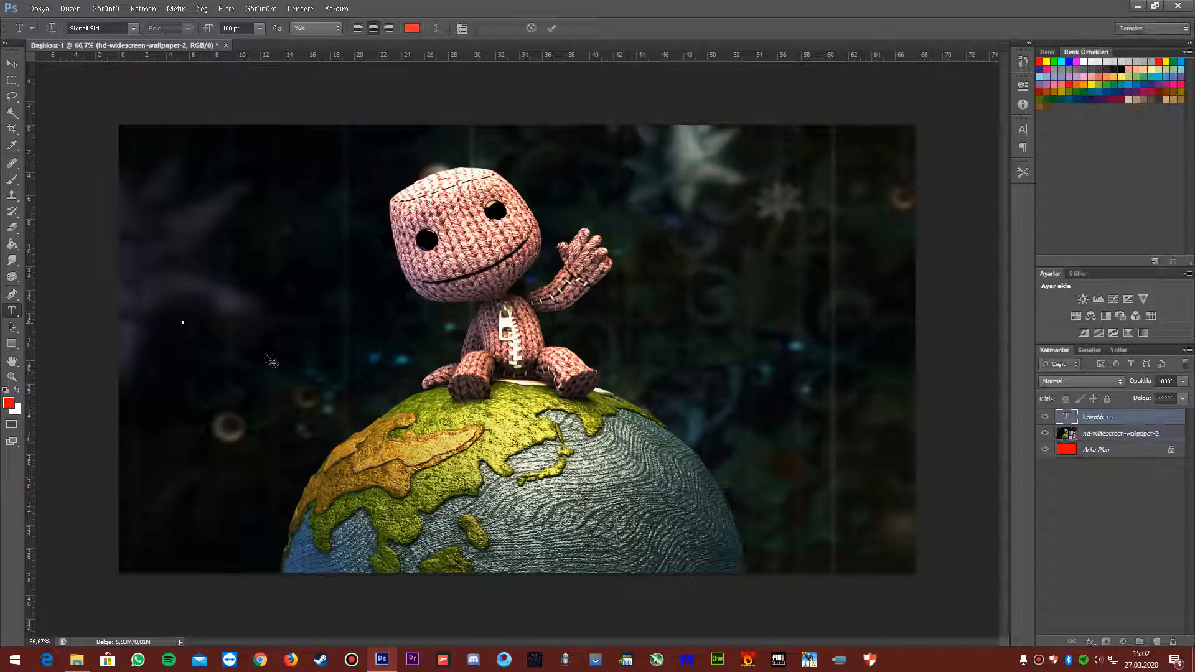
type("M")
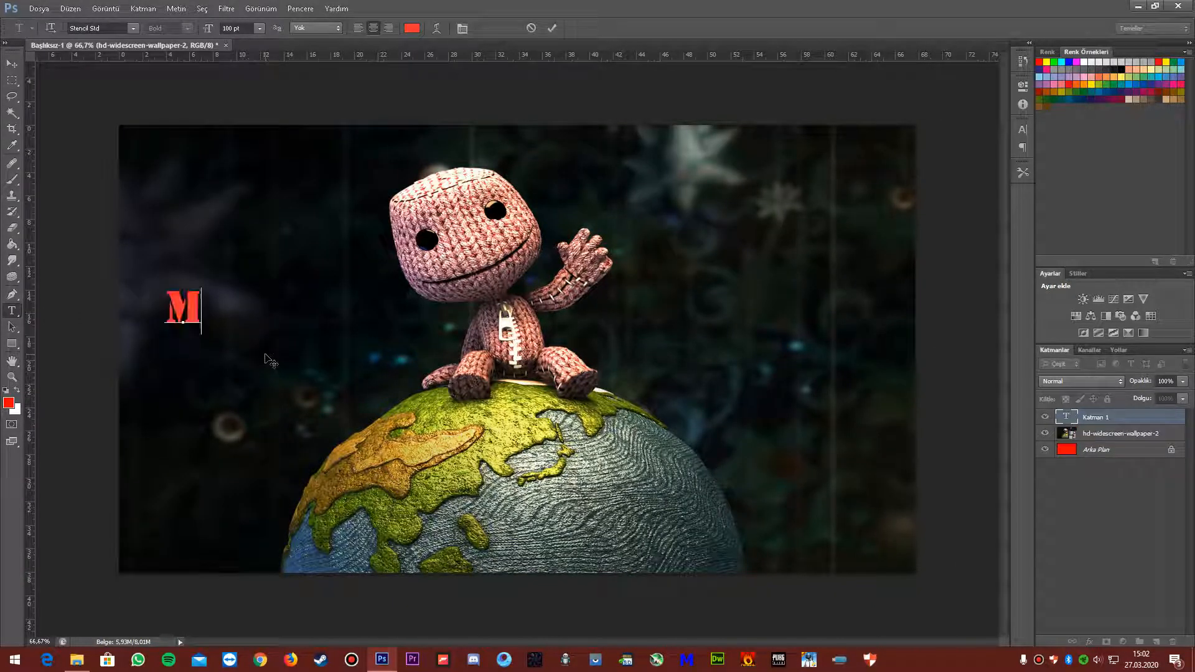
type("ERHABA")
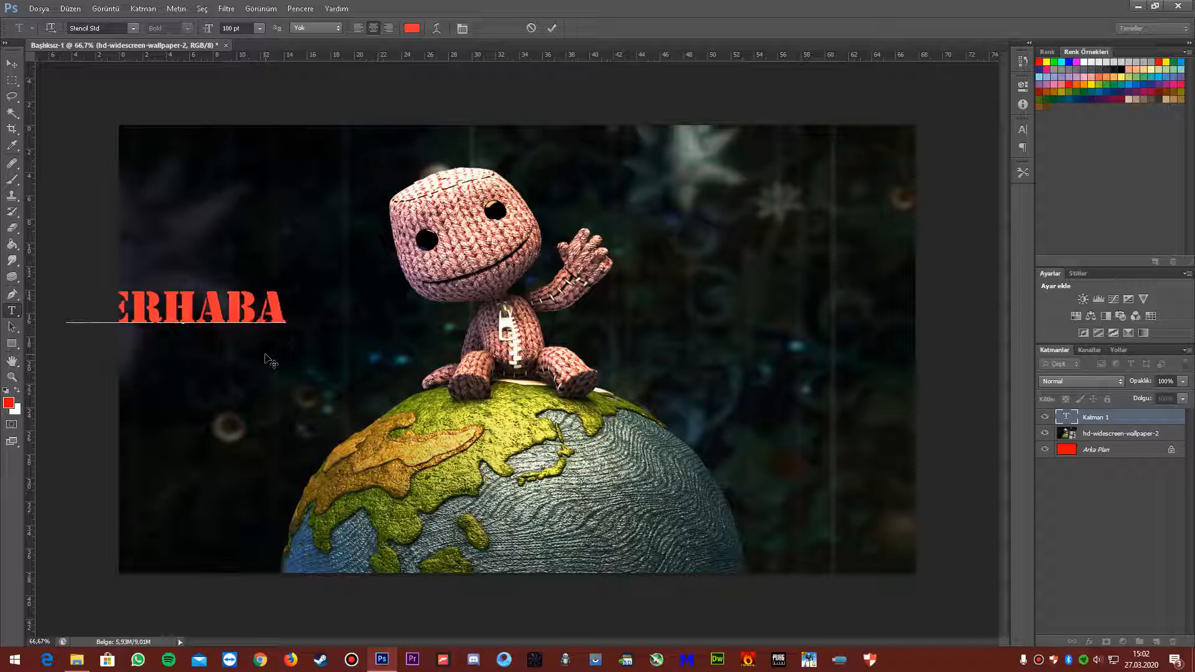
type(" DÜNYA")
- Recolour the whole "MERHABA DÜNYA" text blue (#3333ff) and move it to the upper-right area of the canvas
key("ctrl+a")
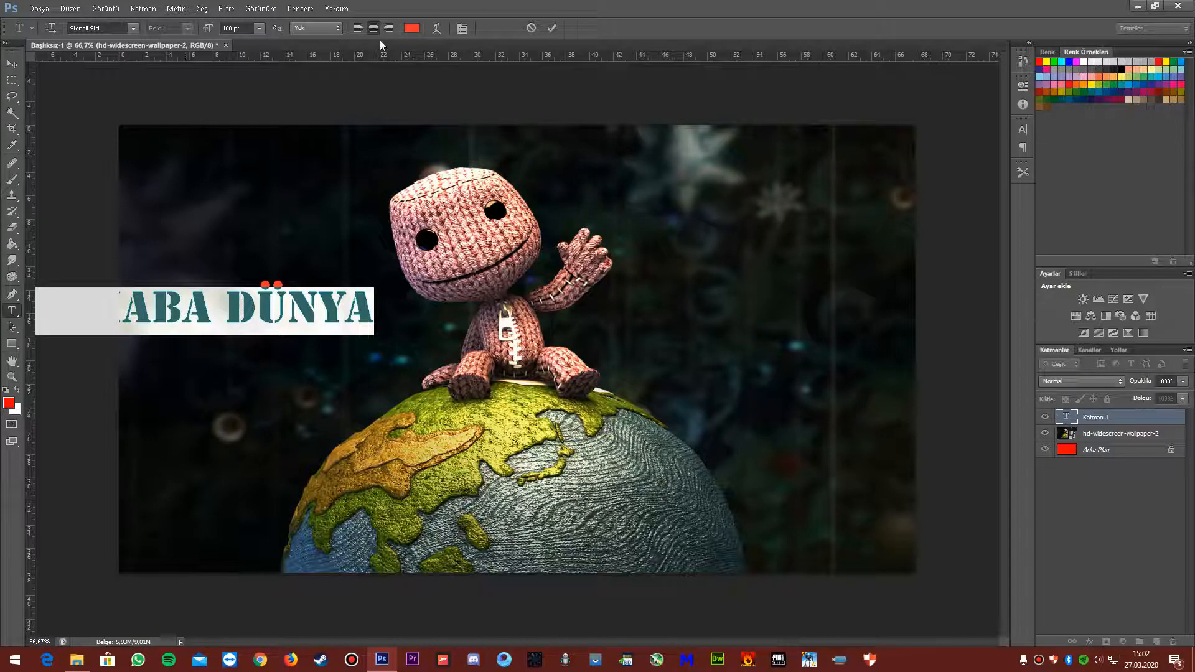
left_click(414, 28)
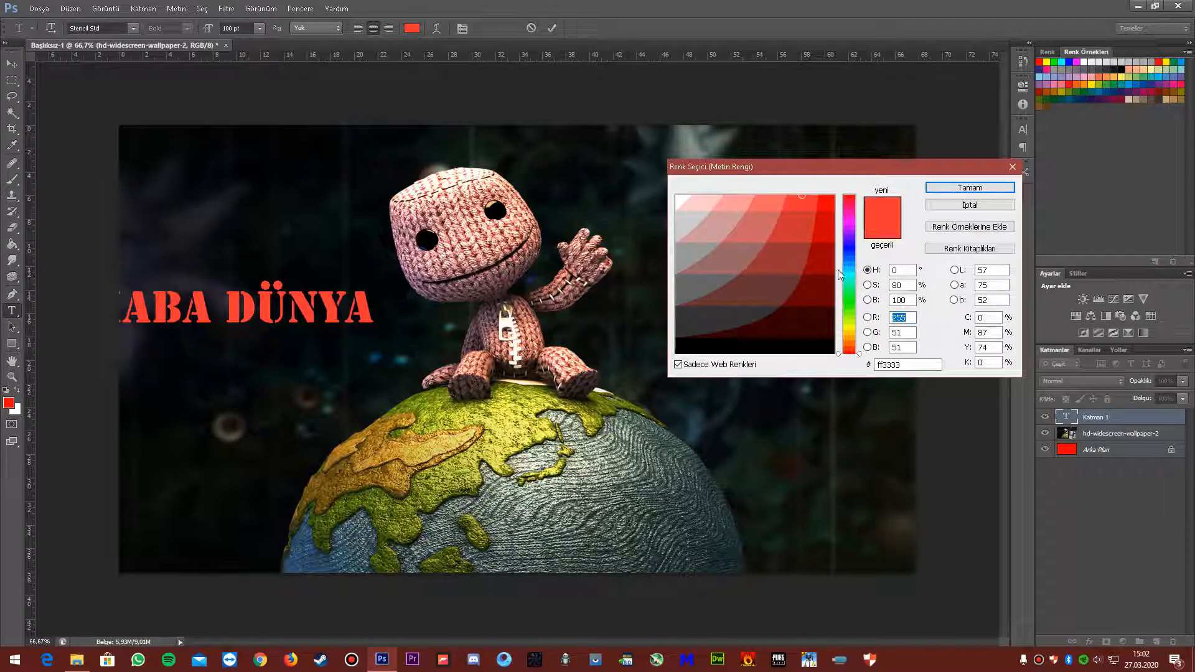
left_click(849, 248)
left_click(970, 187)
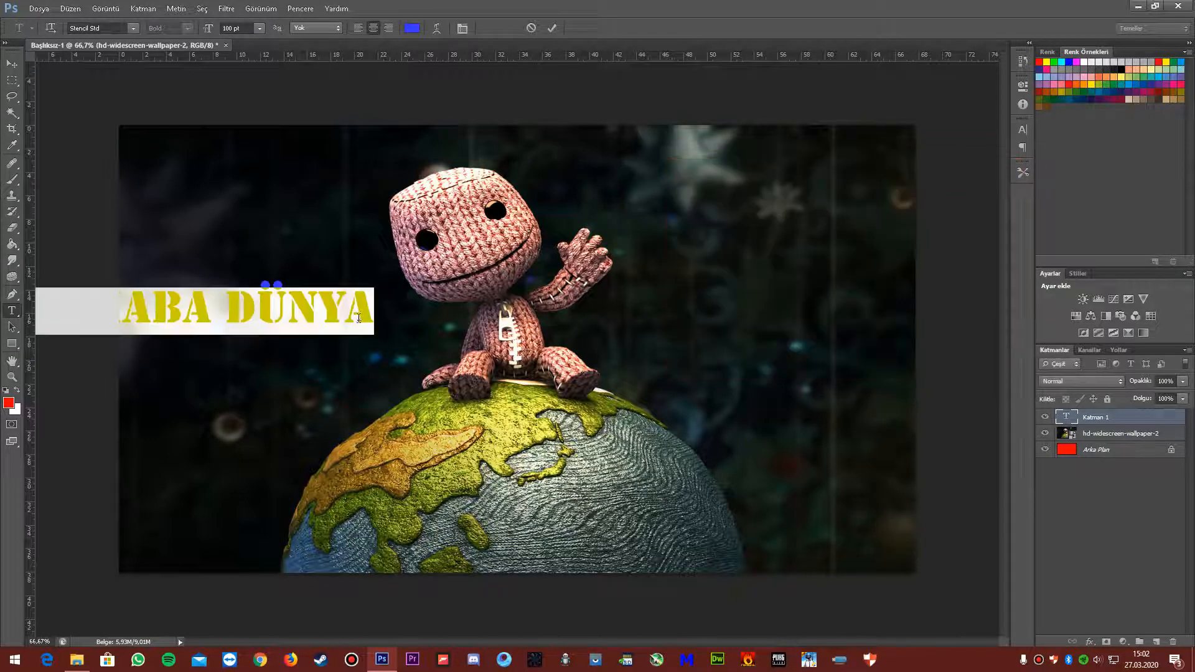
left_click(12, 64)
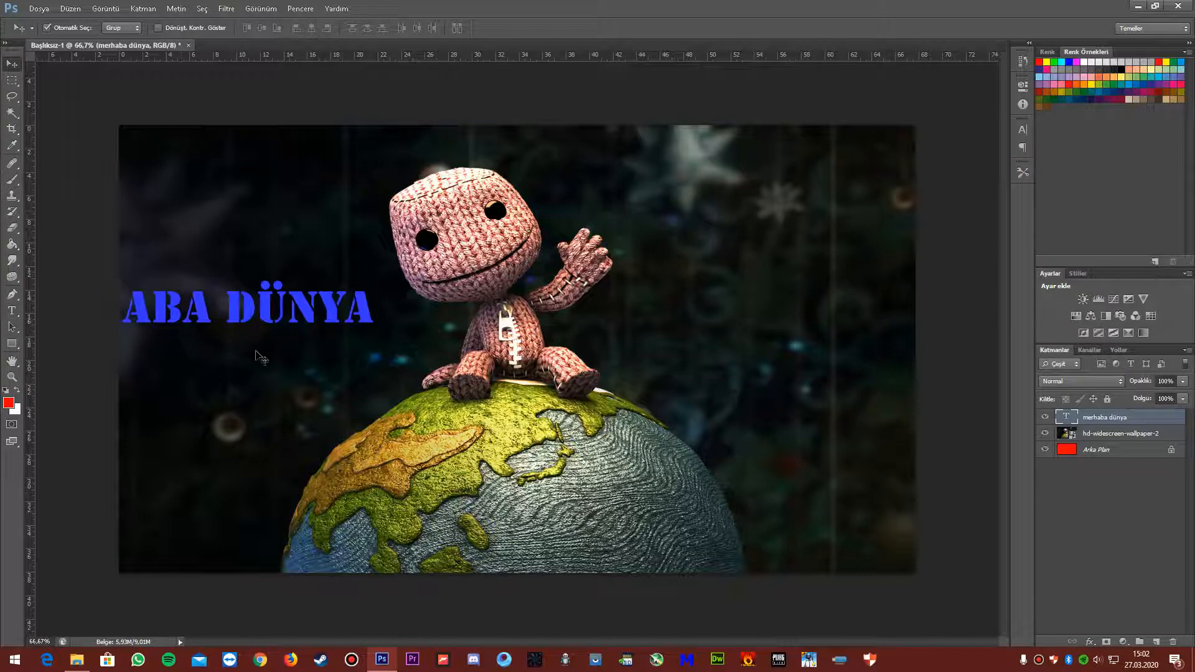
left_click_drag(255, 317, 788, 201)
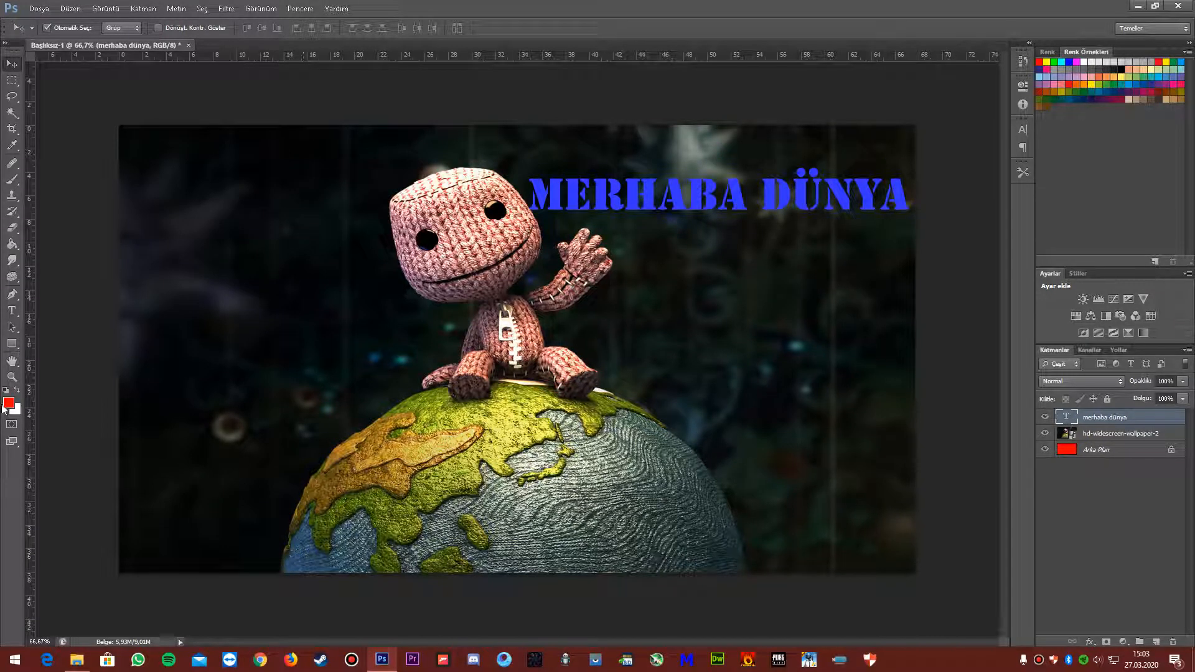
- Start a second text layer reading "MER" over the dark area to the doll's left
key("t")
left_click(280, 345)
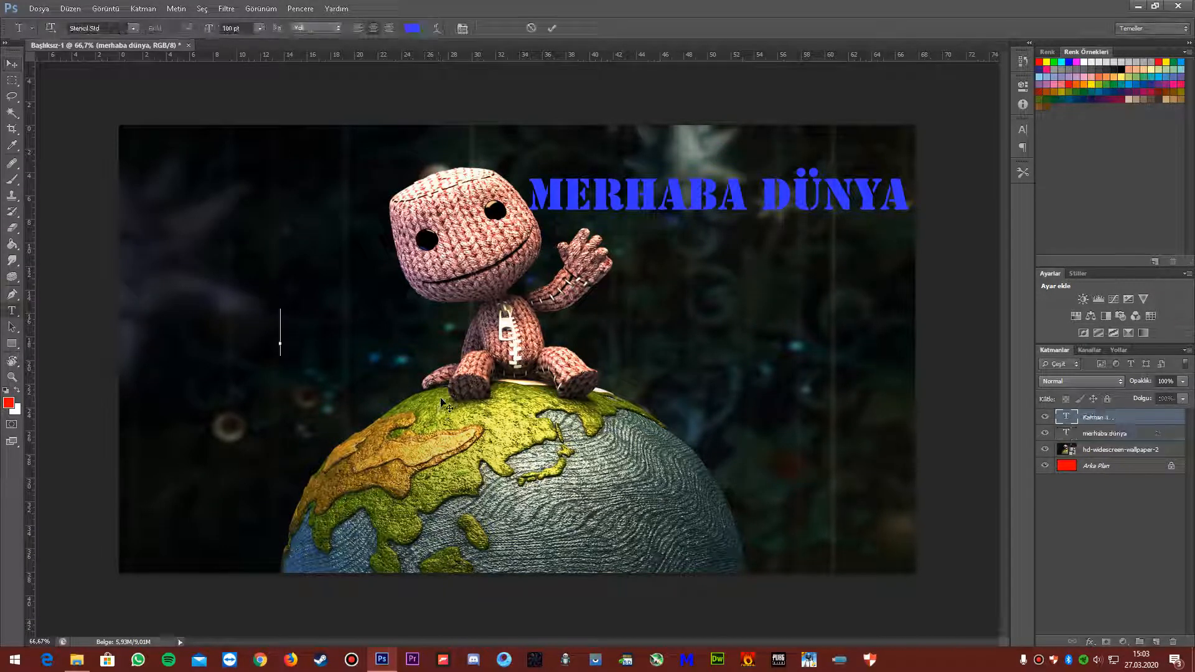
type("MER")
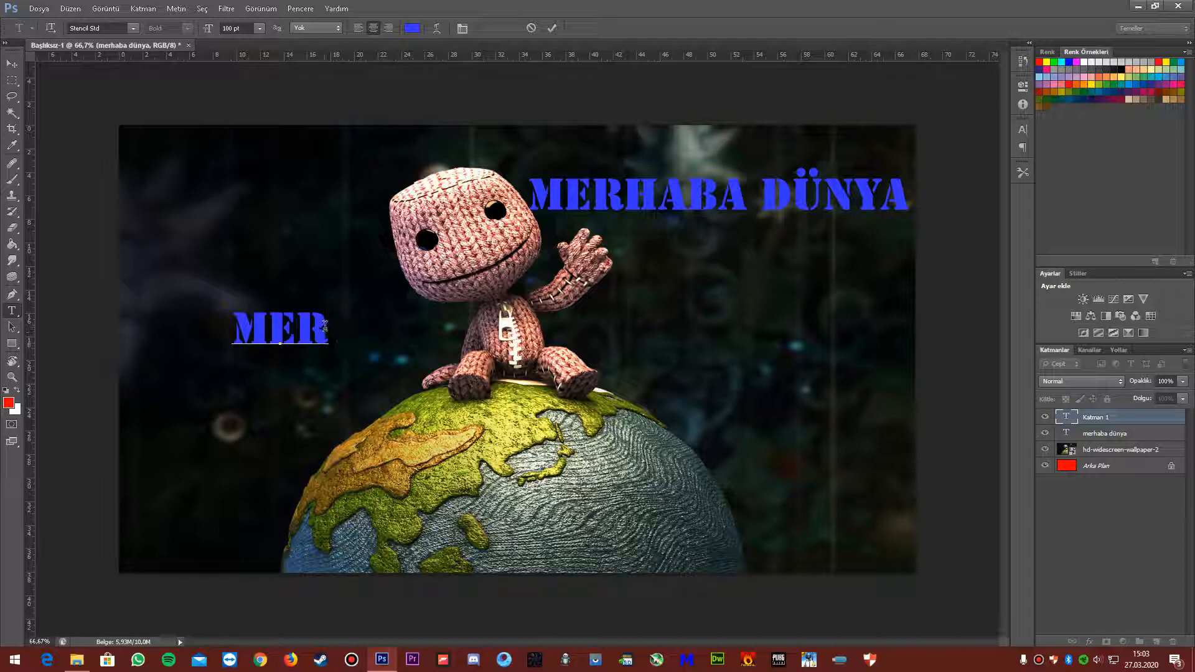
- Set the "MER" text's colour to white (#ffffff), then erase its letters and finish editing the text
key("ctrl+a")
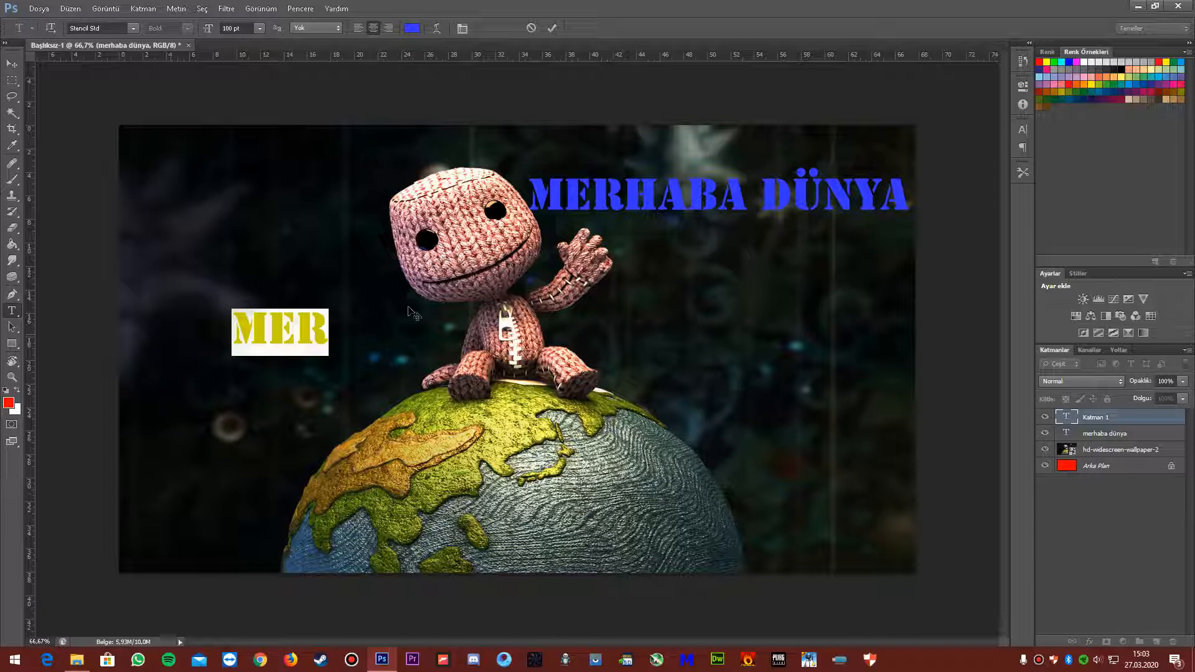
left_click(411, 29)
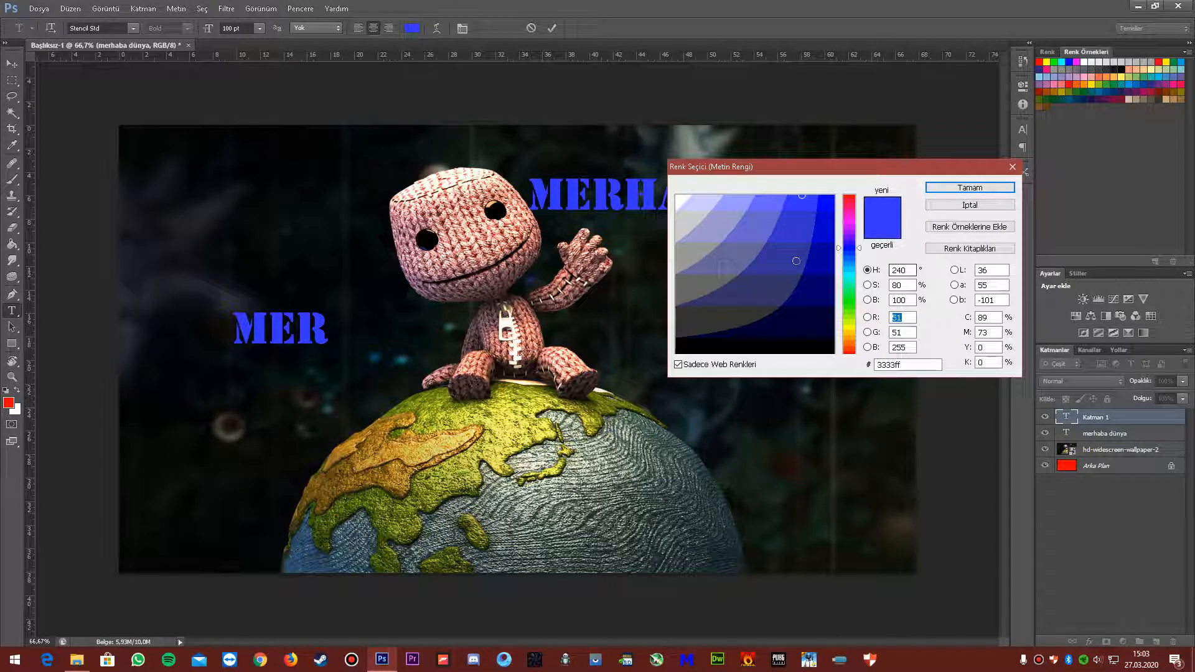
left_click(677, 197)
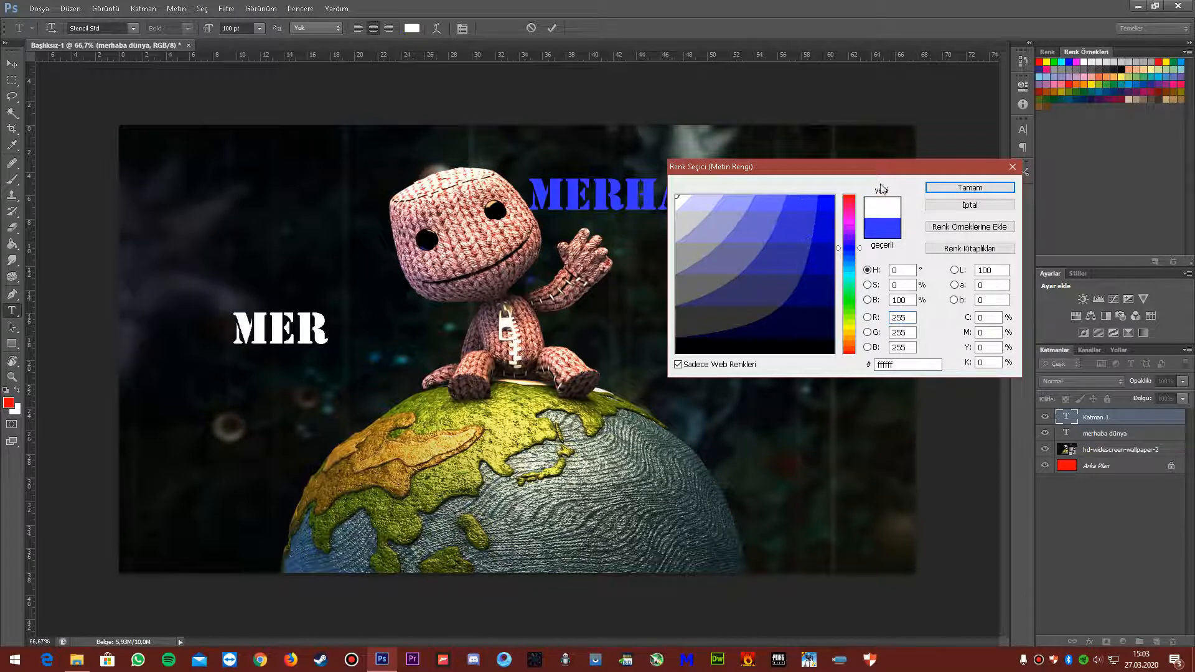
left_click(970, 187)
key("BackSpace")
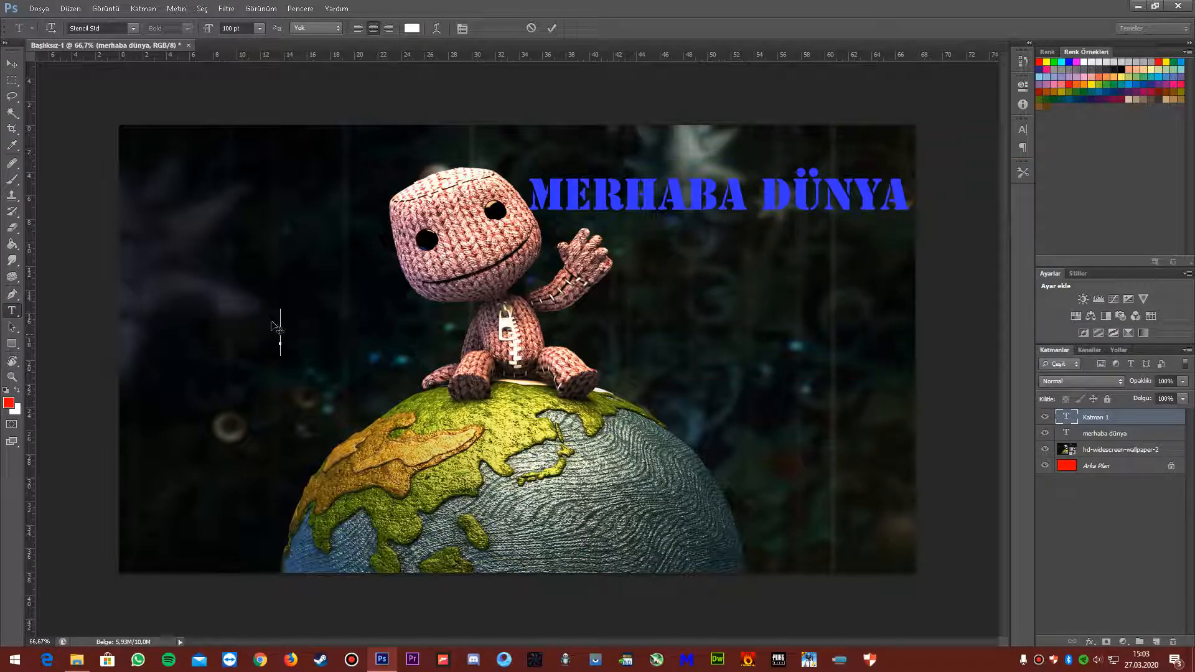
key("ctrl+Return")
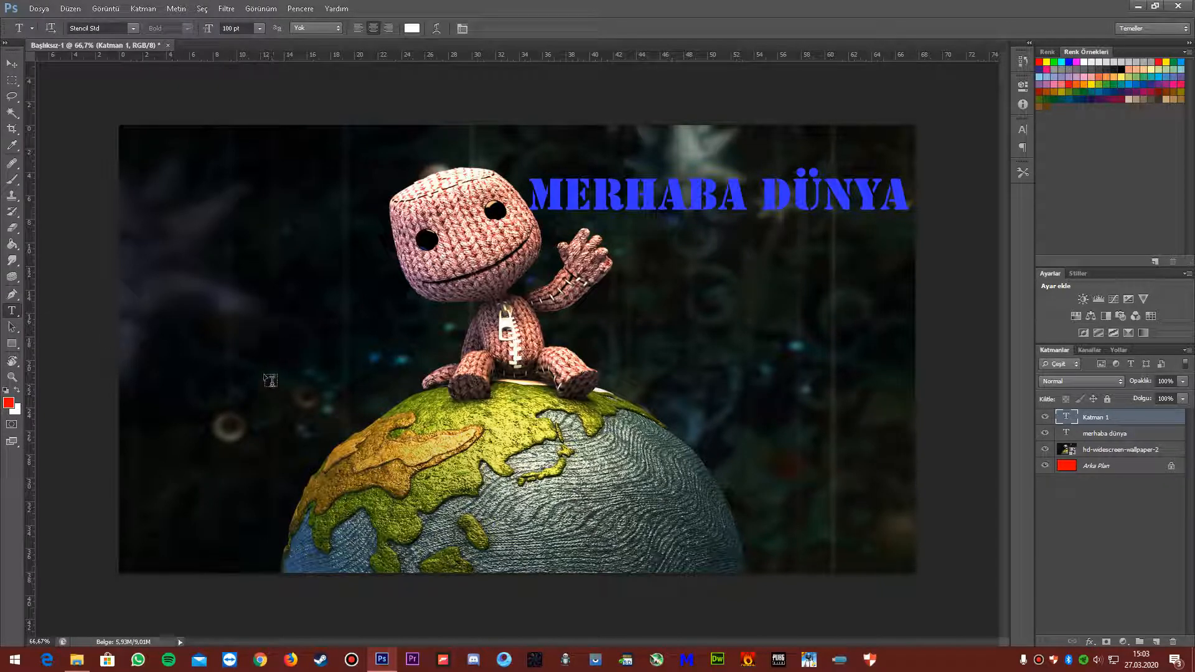
- Add a white horizontal text reading "MERHABA" and move it beside the doll, below the blue title
left_click(11, 311)
left_click(81, 309)
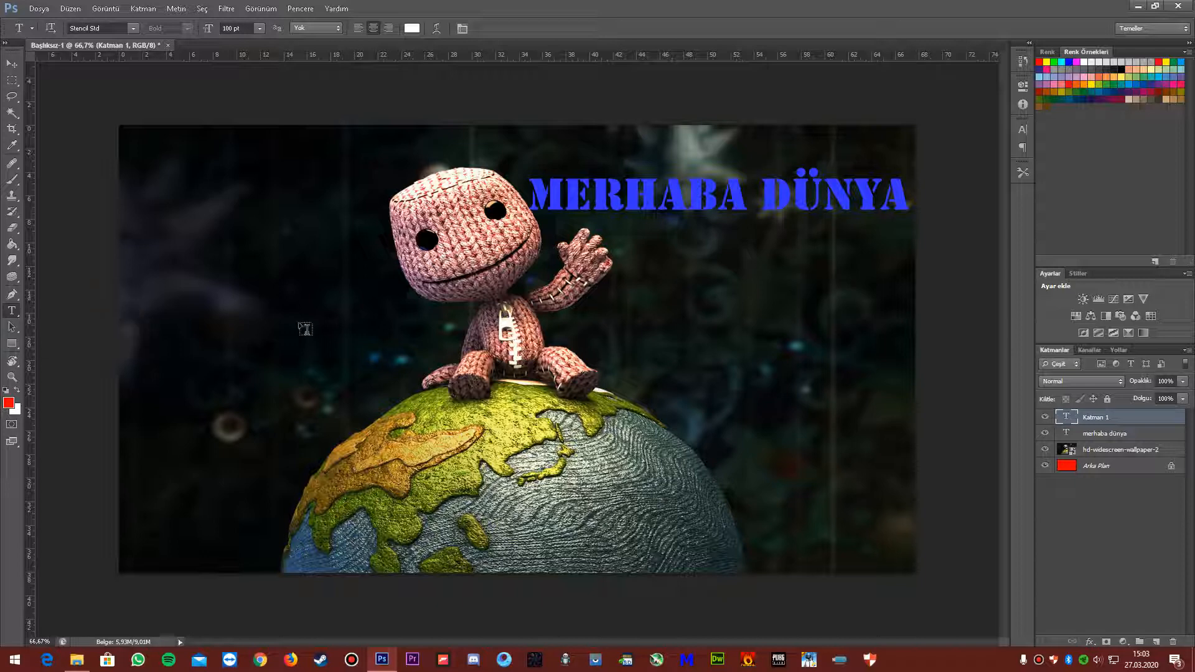
left_click(241, 330)
type("MERHABA")
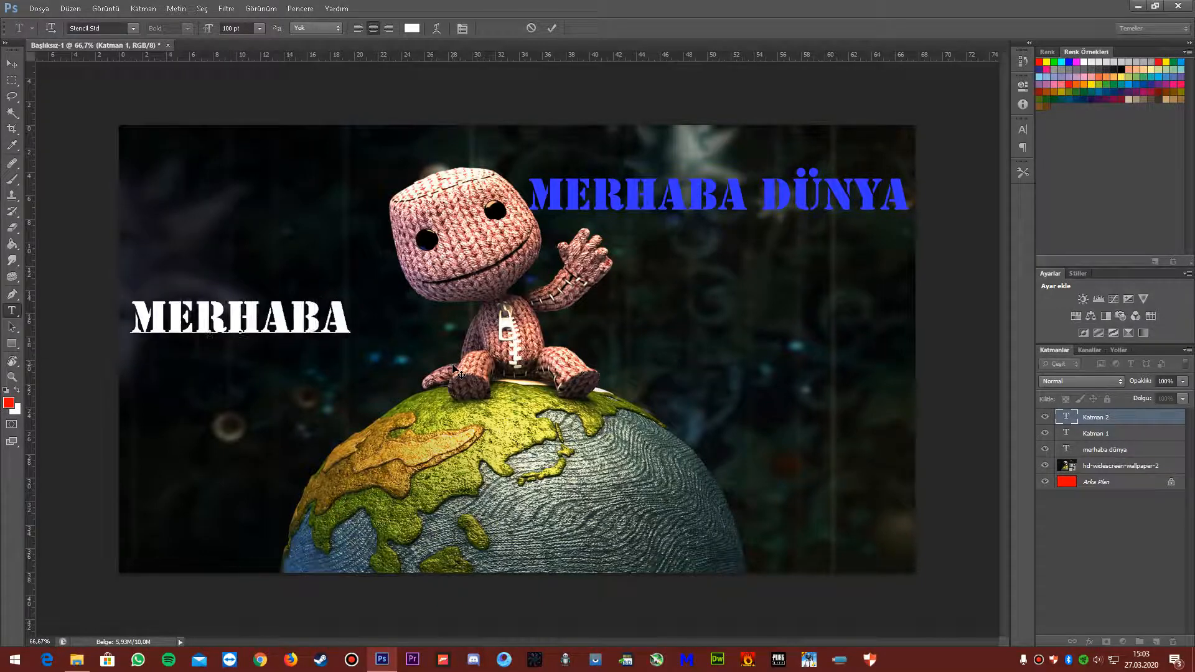
left_click(11, 63)
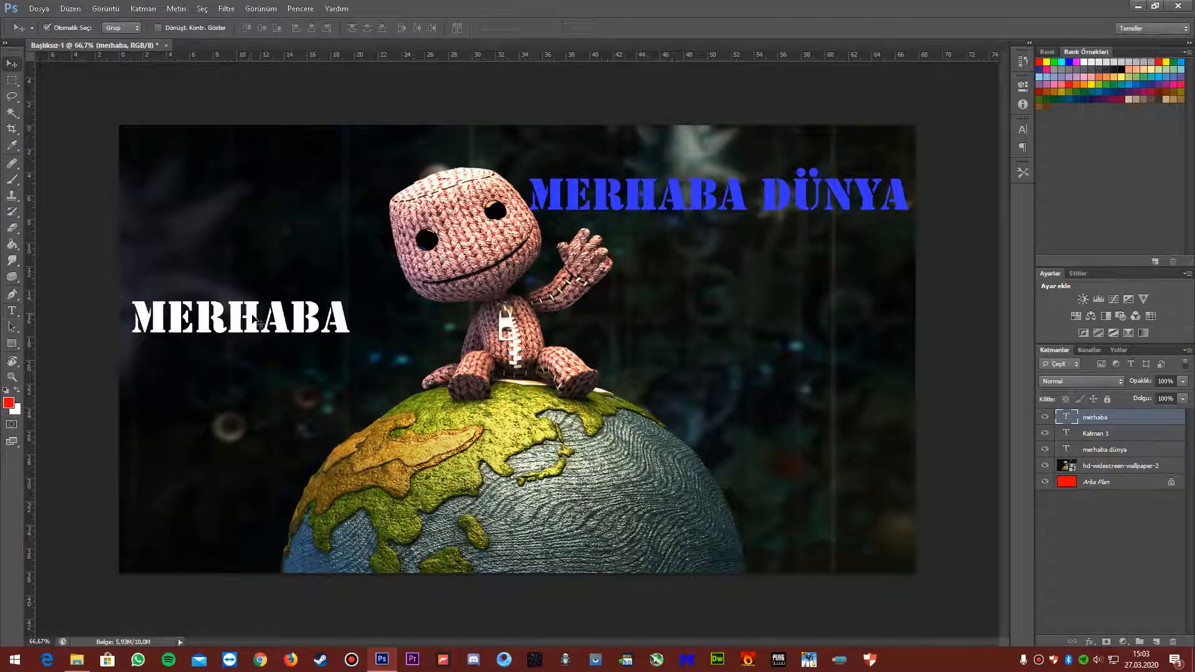
left_click_drag(259, 321, 729, 331)
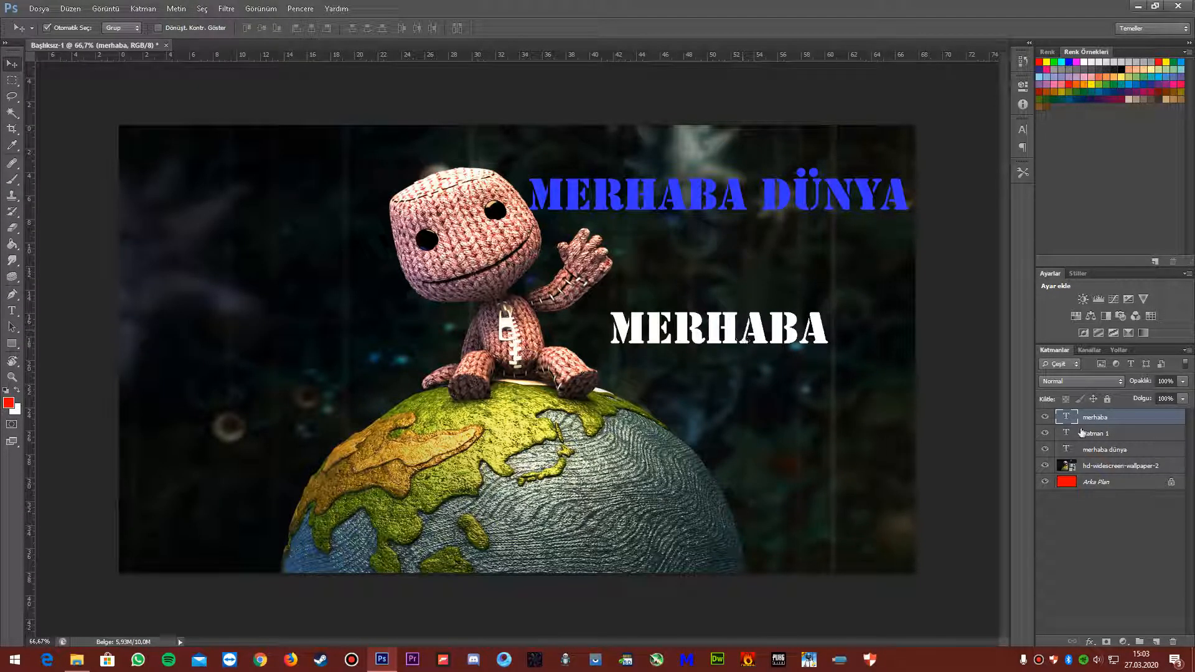
- Shrink the white "MERHABA" text to about 29% with Free Transform and apply the transformation
key("ctrl+t")
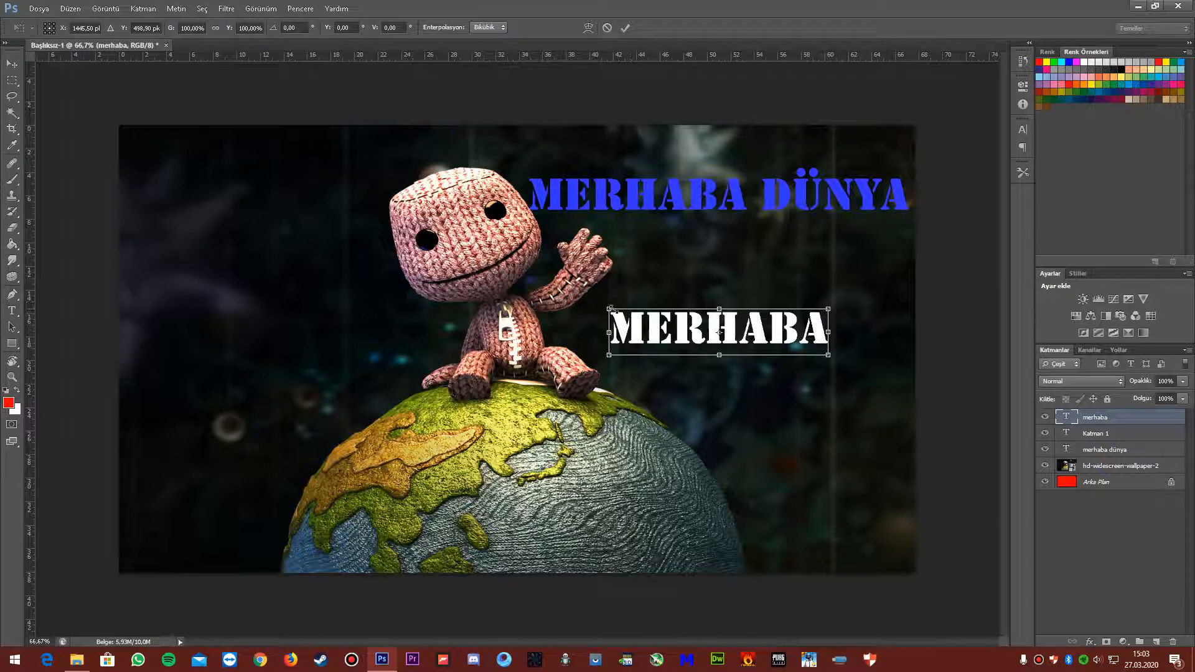
left_click_drag(608, 308, 825, 342)
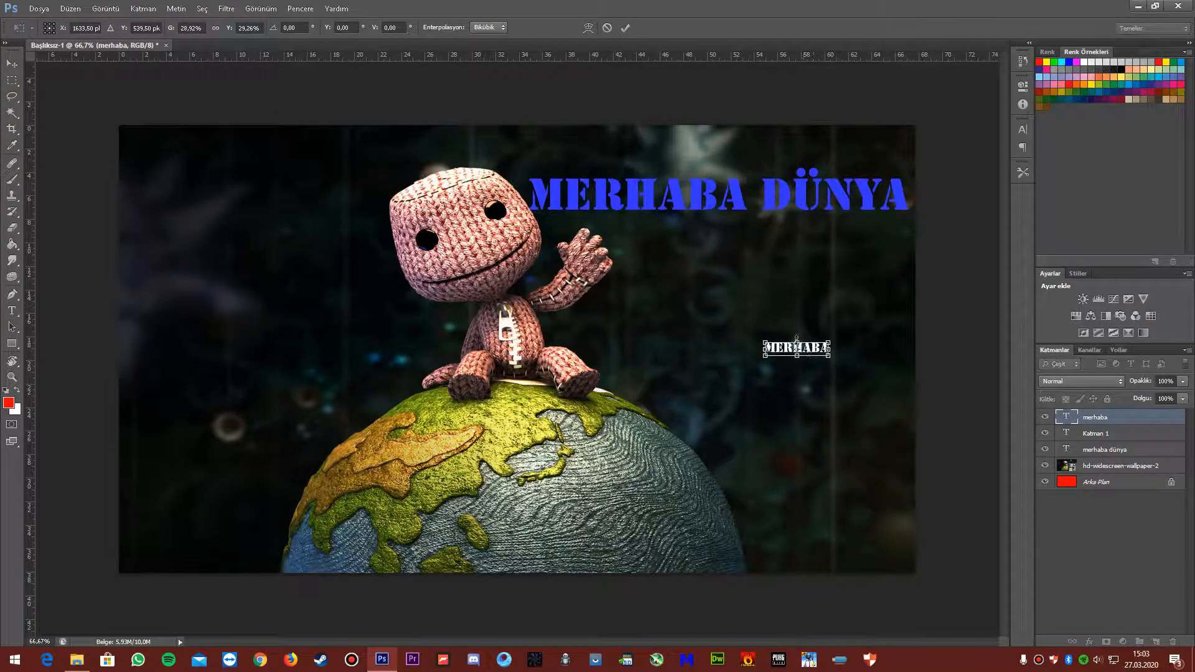
key("Return")
- Select the whole white "MERHABA" word with the Type tool and set its font size to 72 pt
key("t")
double_click(802, 349)
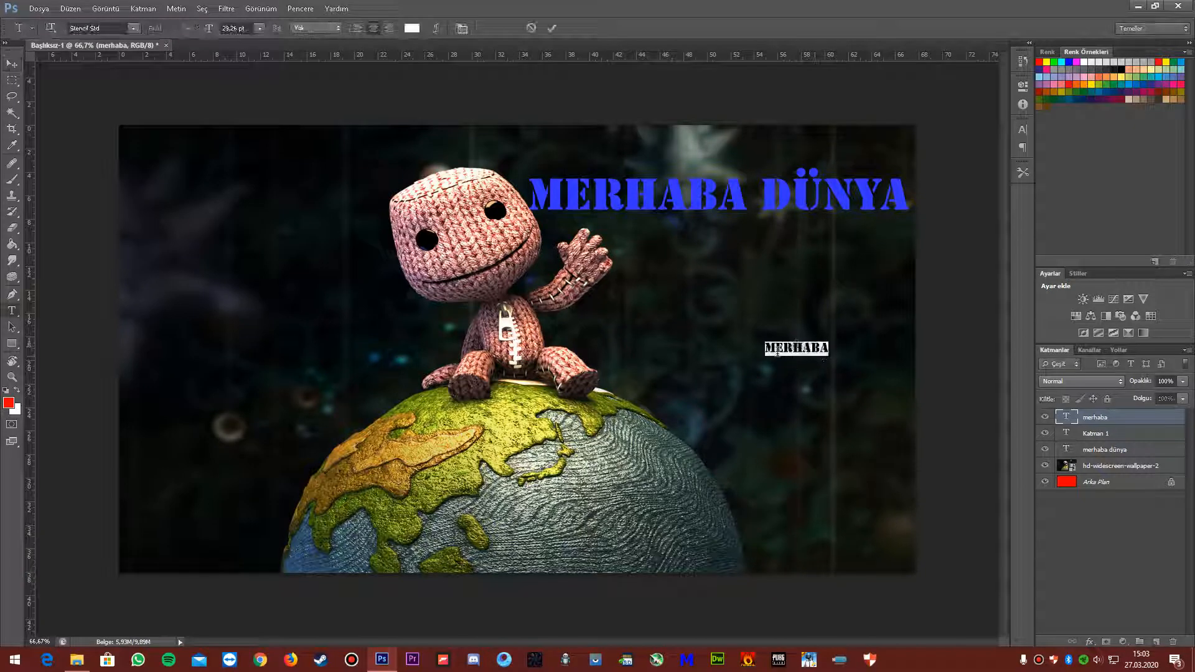
left_click(12, 310)
left_click(807, 349)
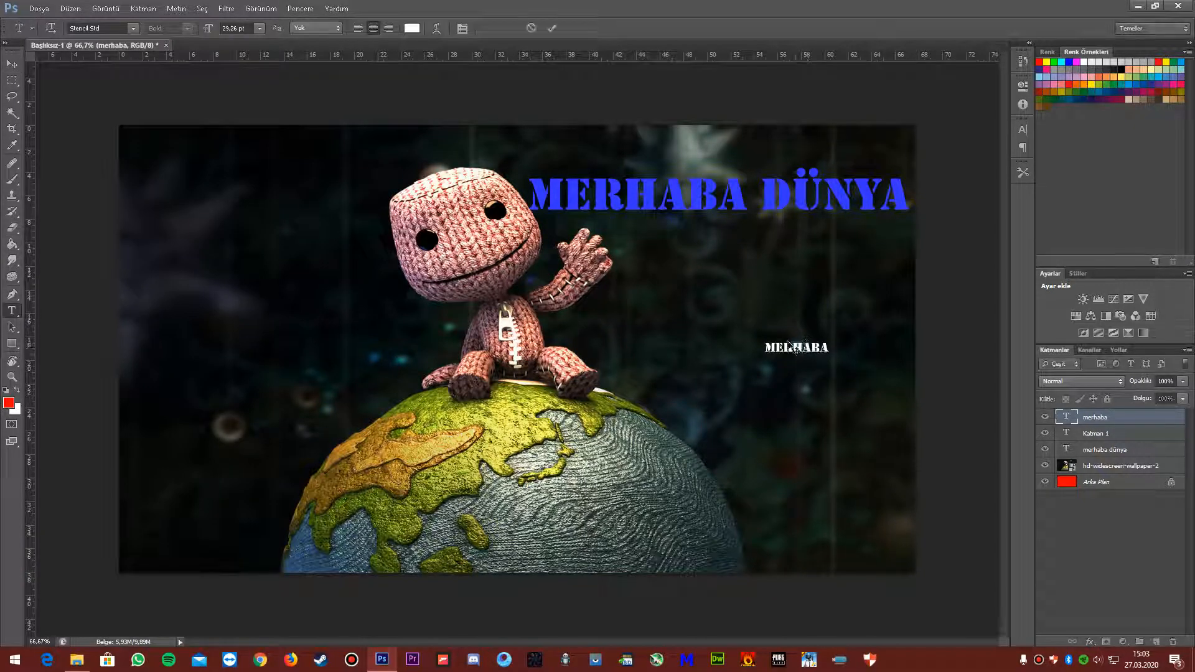
double_click(791, 351)
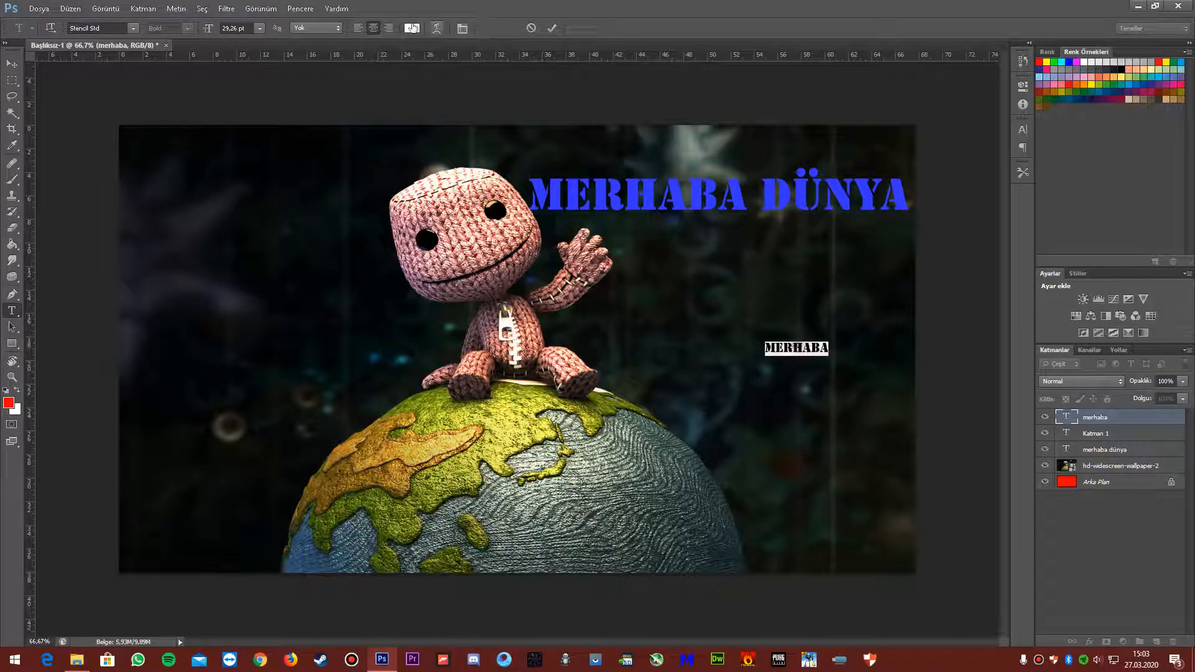
left_click(260, 28)
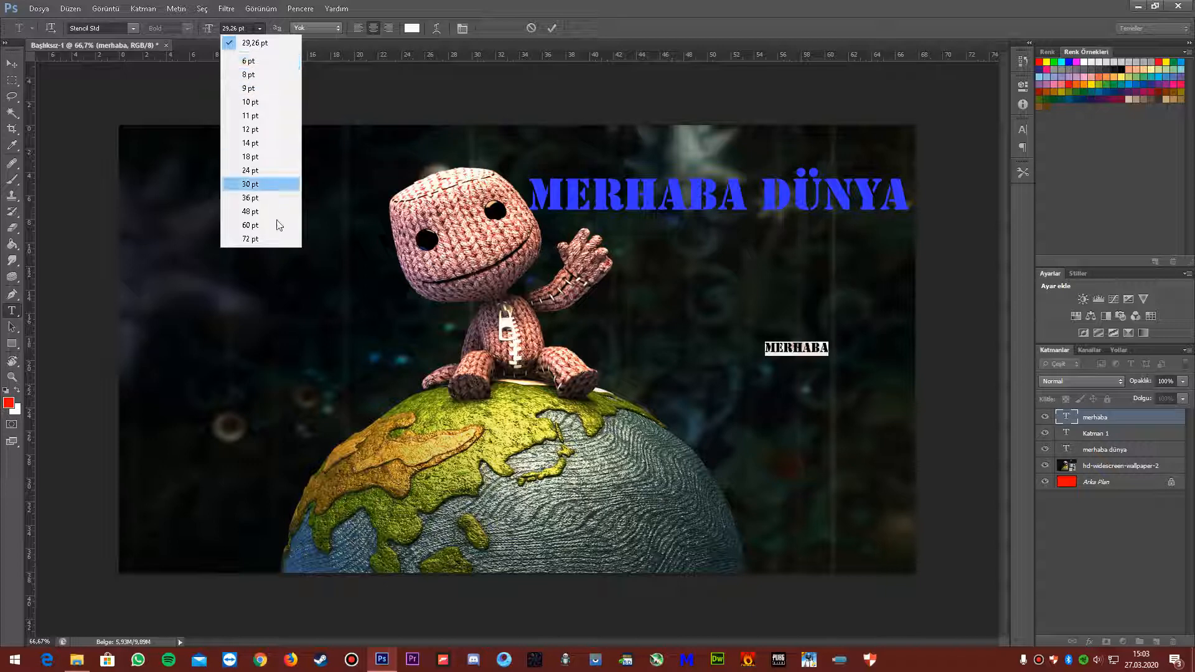
left_click(266, 240)
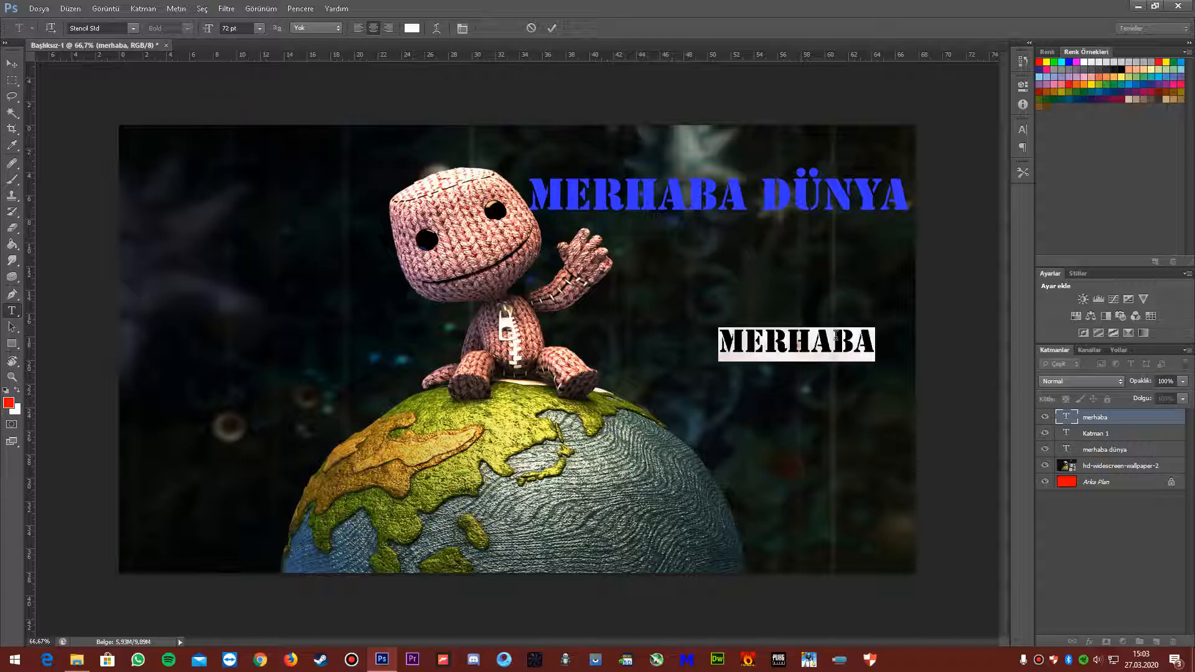
- Set the white "MERHABA" text's font size to 10 pt and finish editing it
left_click(259, 28)
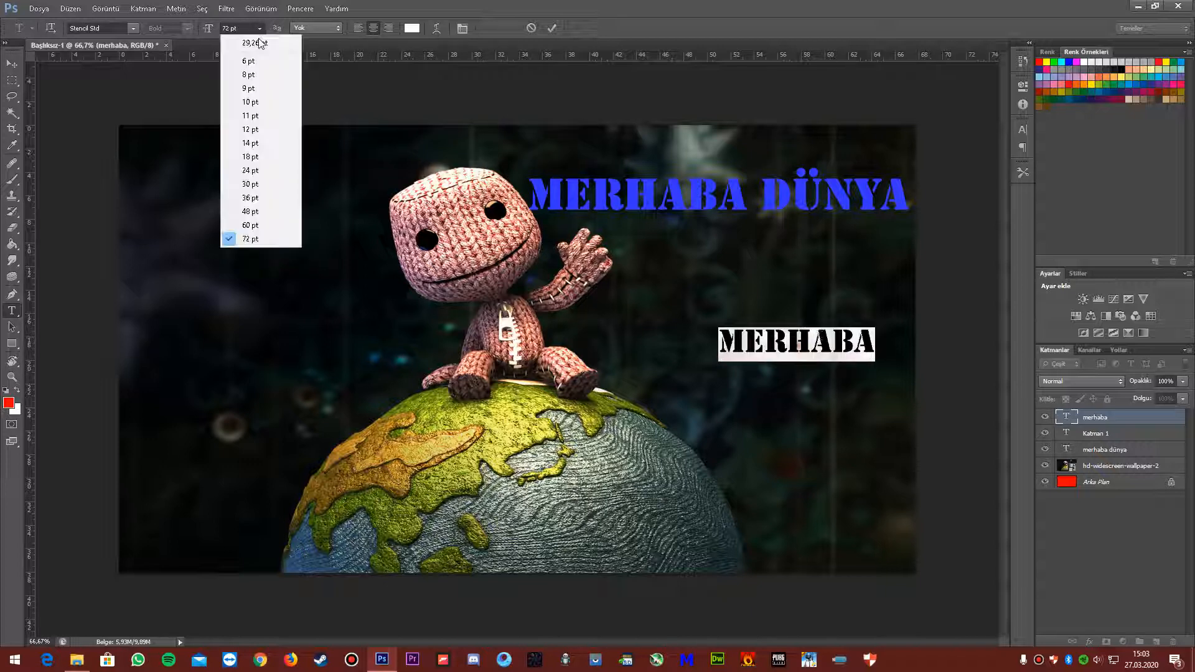
left_click(258, 88)
left_click(12, 63)
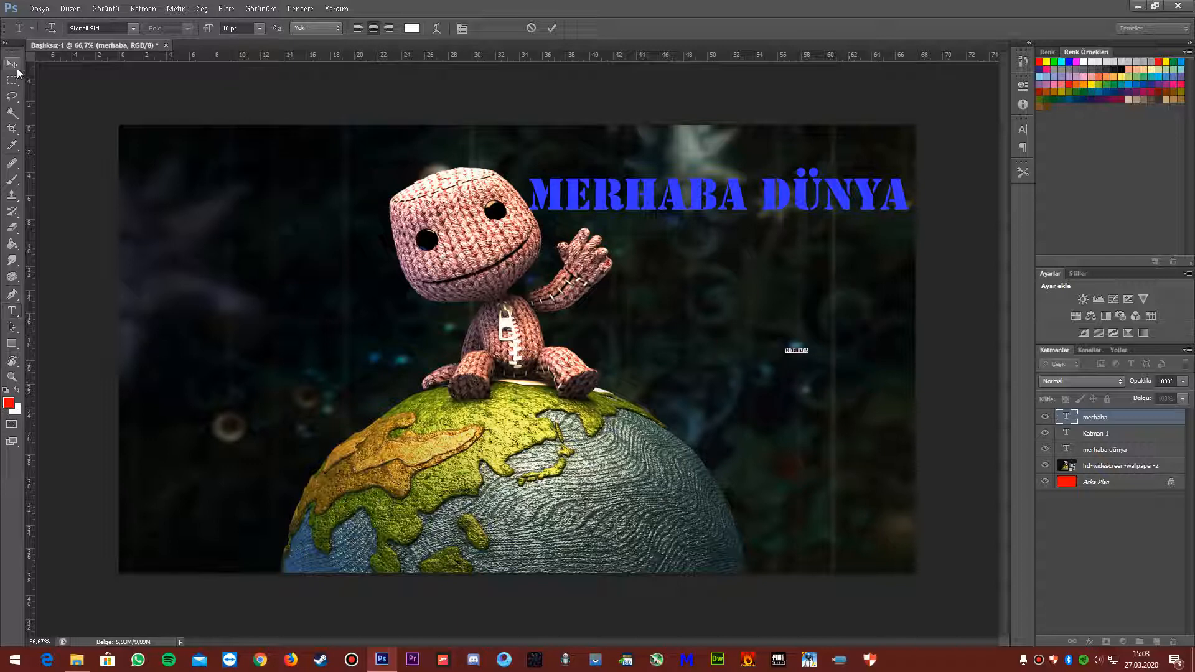
- Delete the small white "MERHABA" text layer below the blue title
key("t")
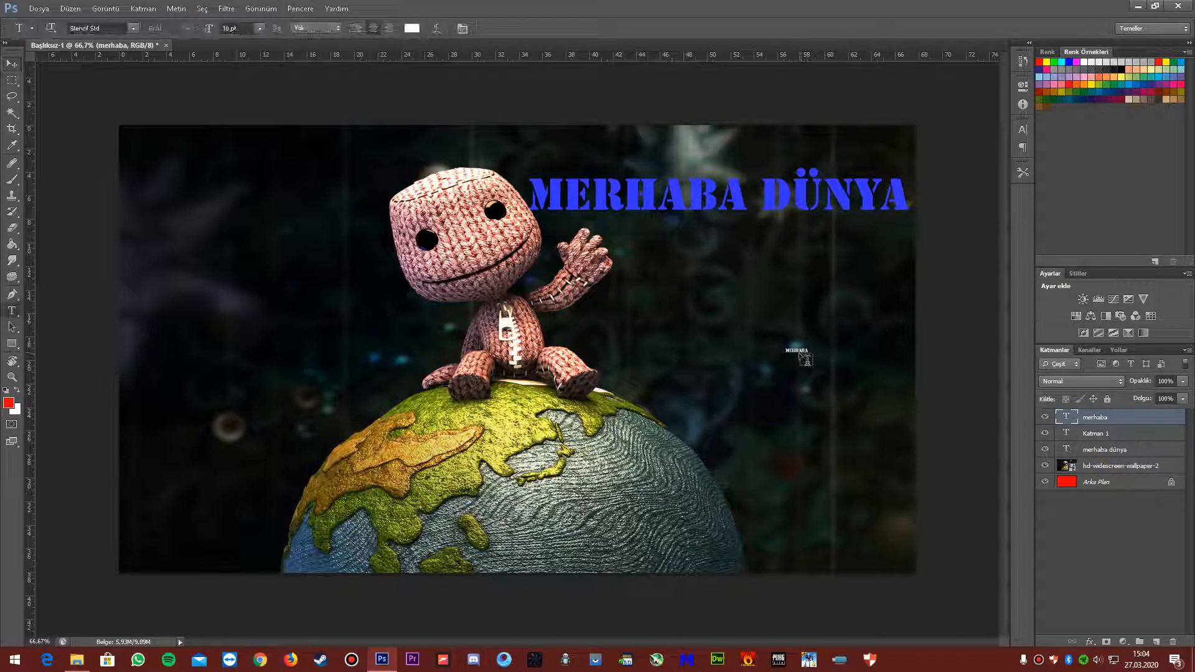
left_click(799, 351)
left_click(12, 63)
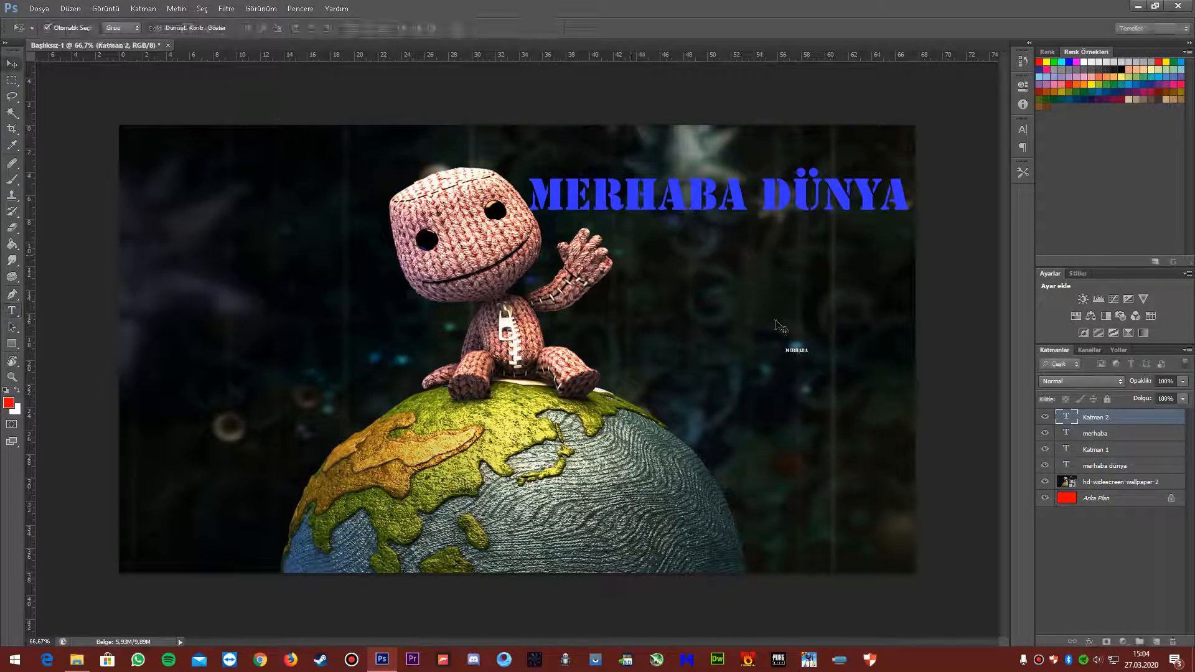
left_click(795, 349)
key("Delete")
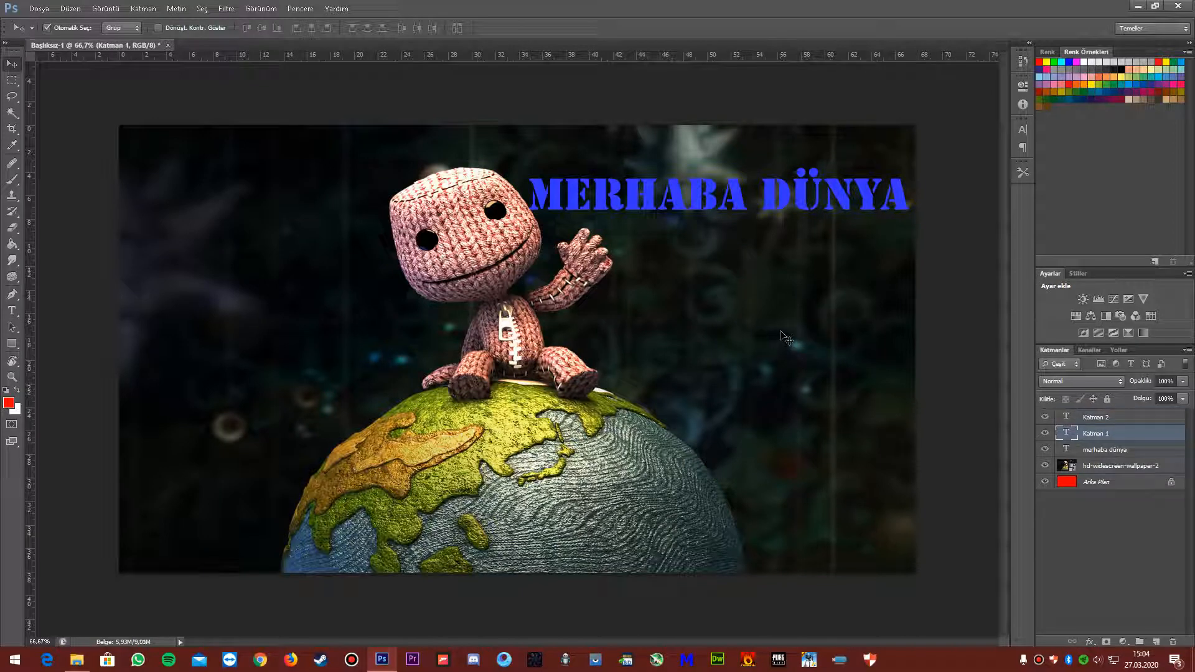